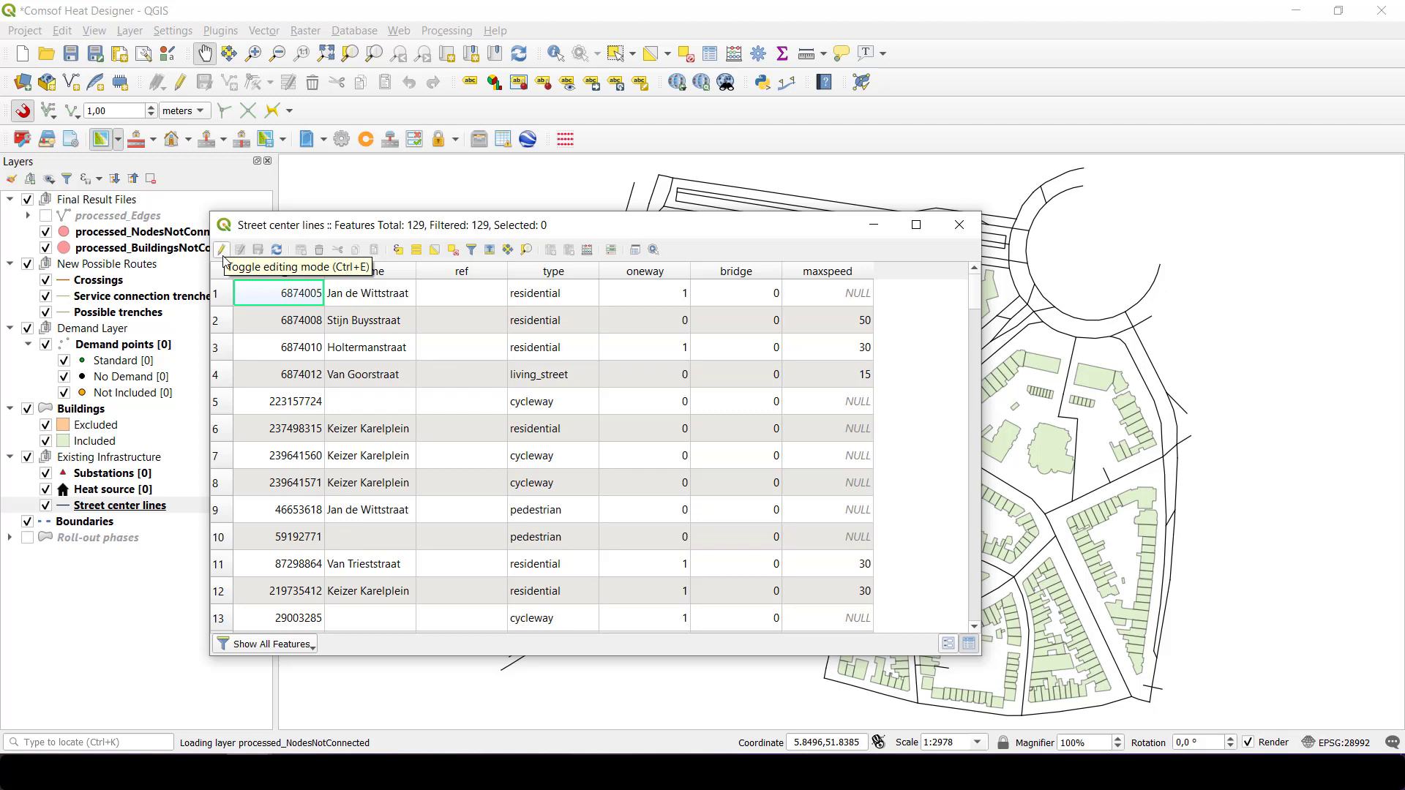
# Step: Enable editing for the Street center lines layer and add a decimal (real) field WIDTH with length 5 and precision 1
pyautogui.click(222, 251)
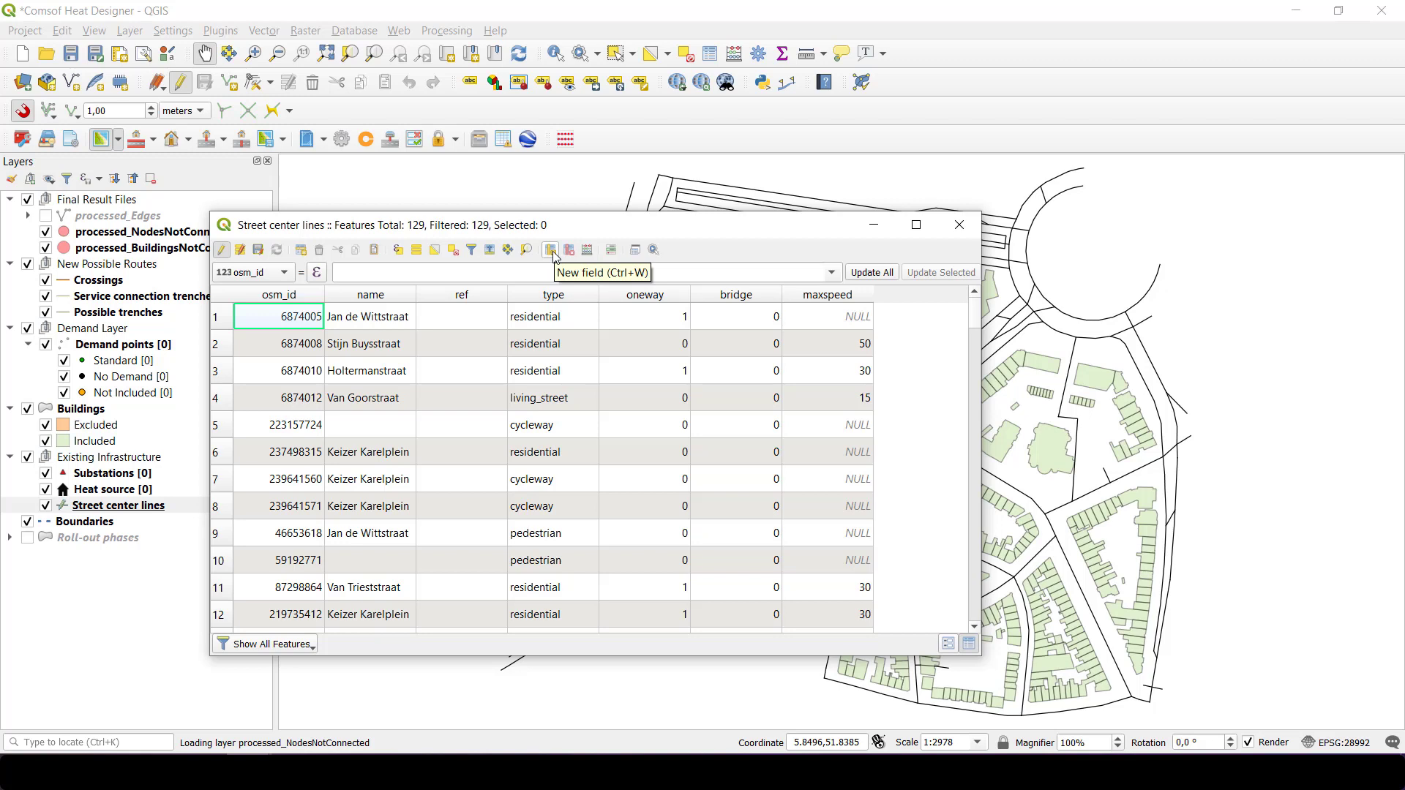
pyautogui.click(552, 252)
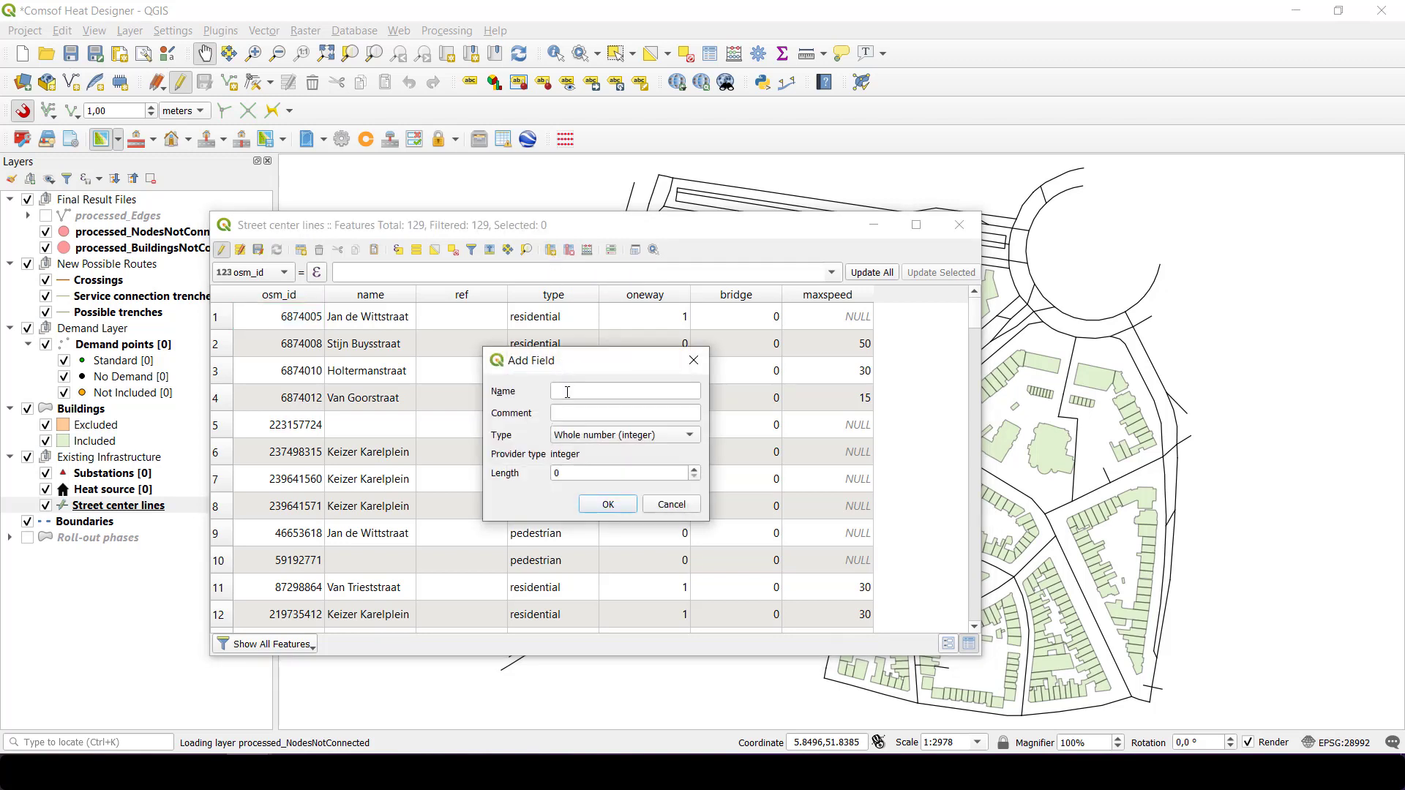
pyautogui.click(586, 389)
pyautogui.write('WIDTH')
pyautogui.click(575, 437)
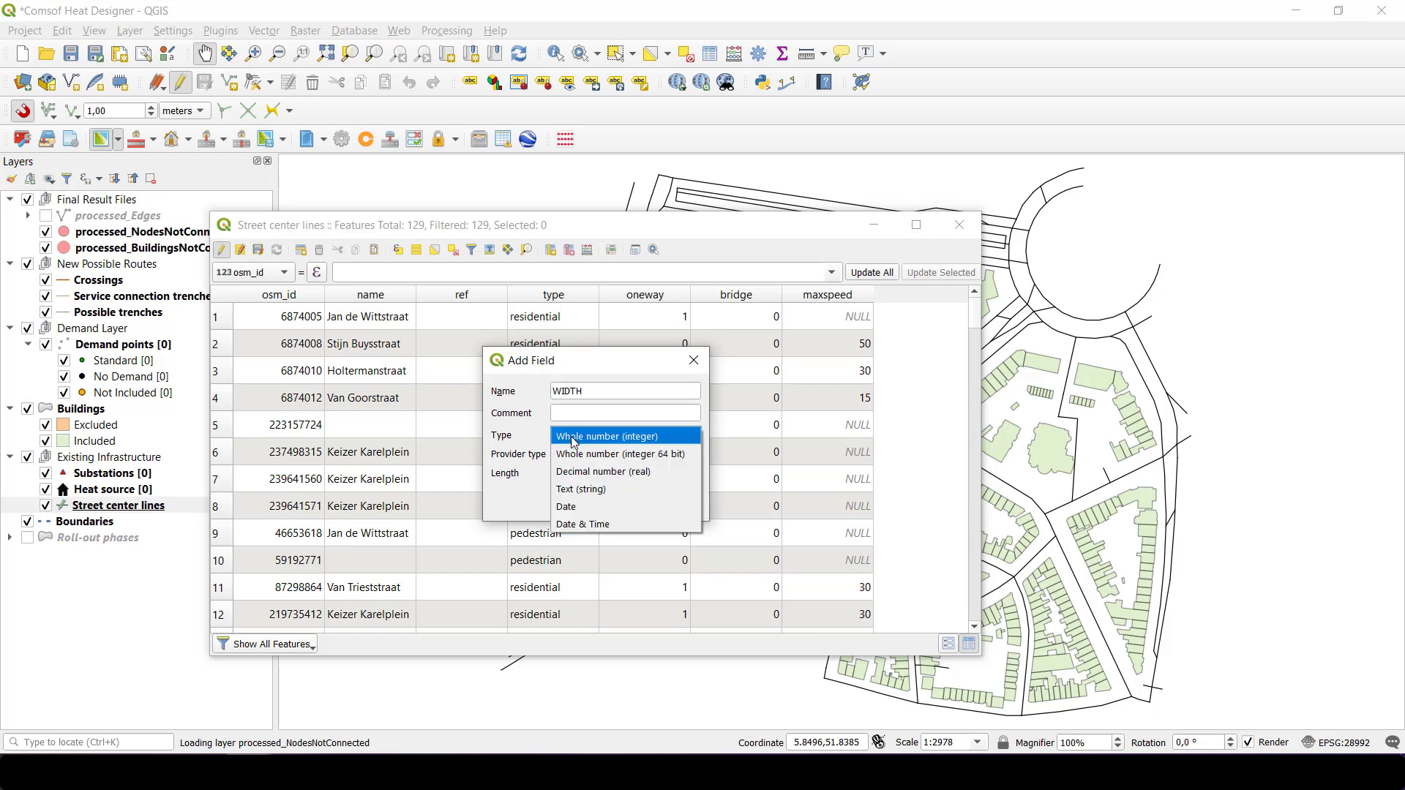
pyautogui.click(578, 472)
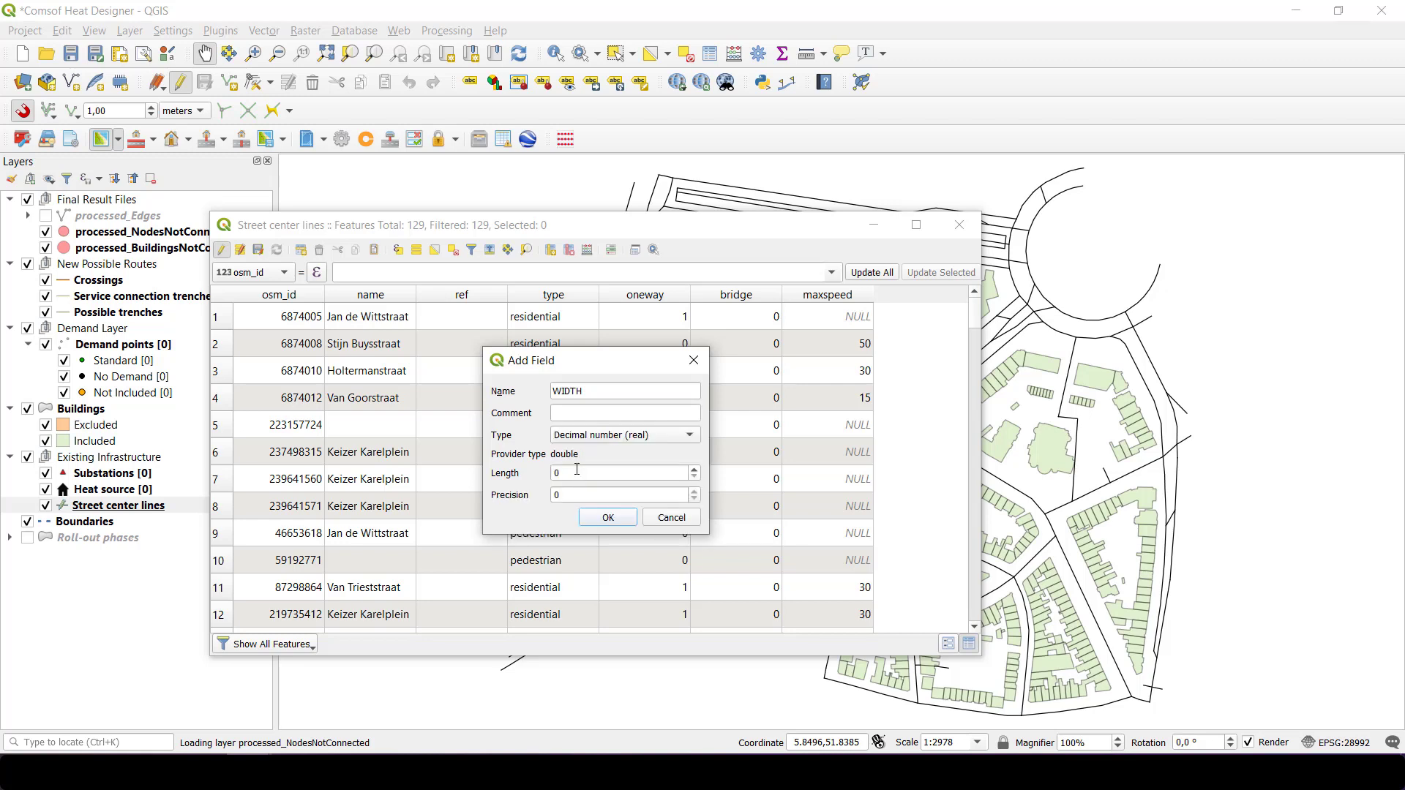
pyautogui.moveTo(577, 472); pyautogui.dragTo(492, 469)
pyautogui.write('5')
pyautogui.press('Tab')
pyautogui.write('1')
pyautogui.click(613, 518)
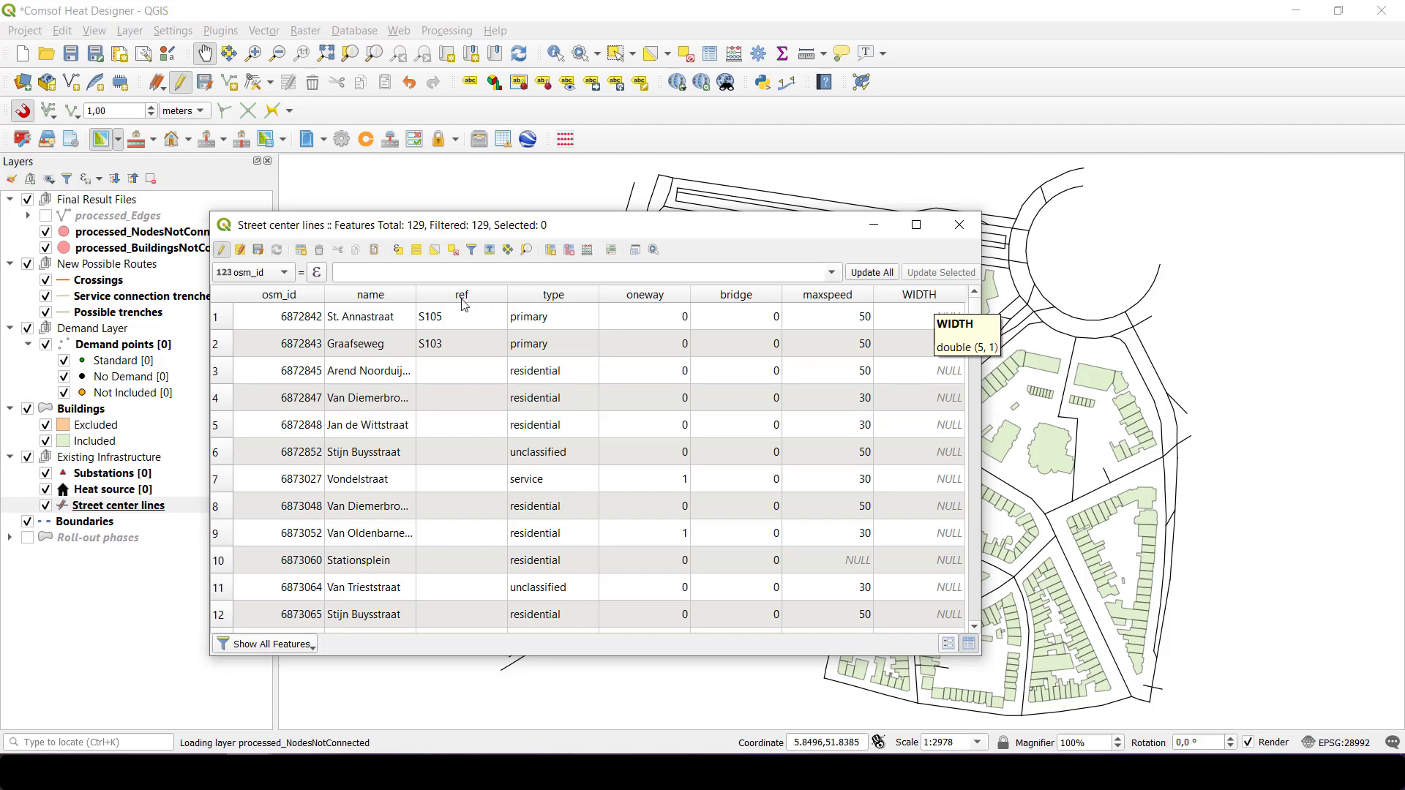
# Step: Set the WIDTH field to -1 for all street center line features
pyautogui.click(284, 276)
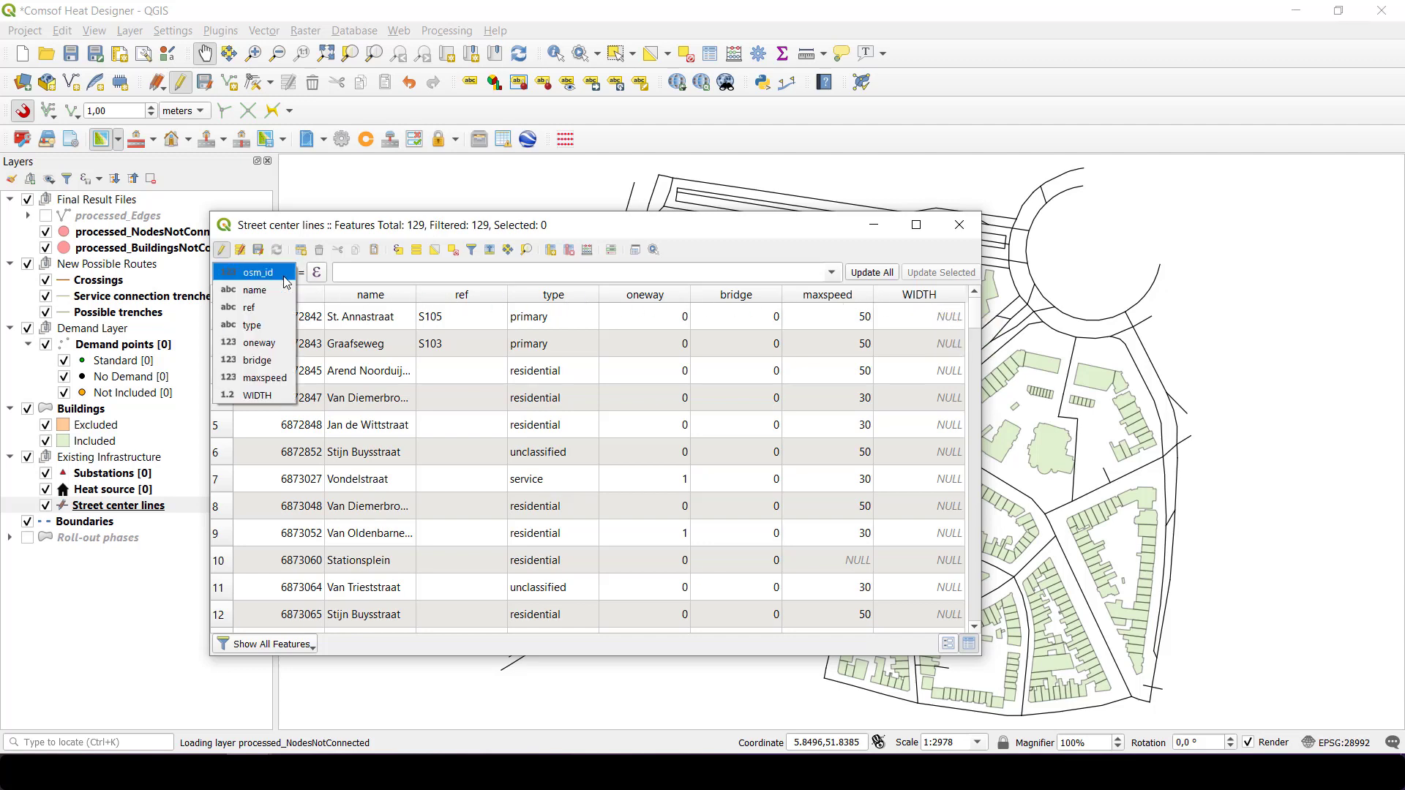
pyautogui.click(260, 396)
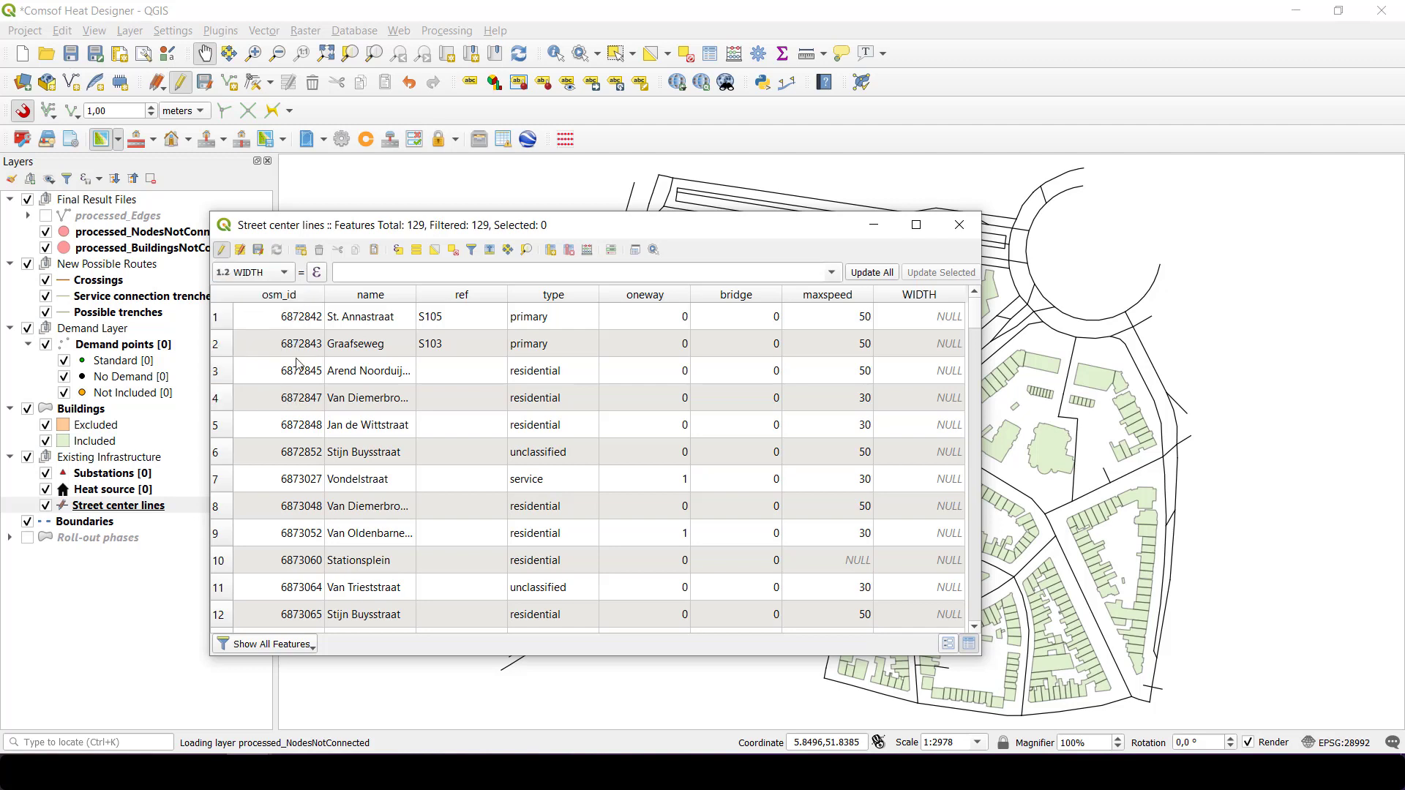
pyautogui.click(364, 272)
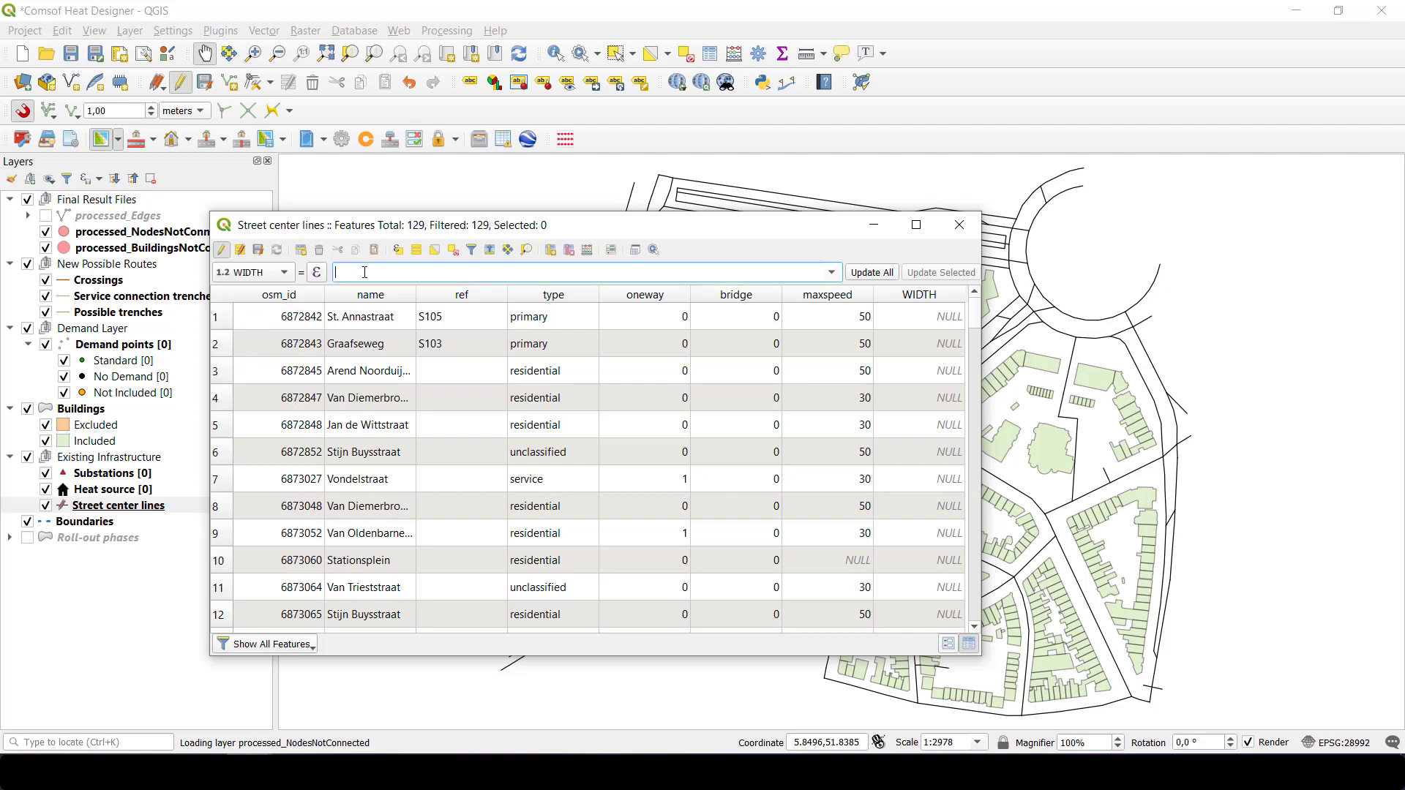
pyautogui.write('-1')
pyautogui.click(871, 273)
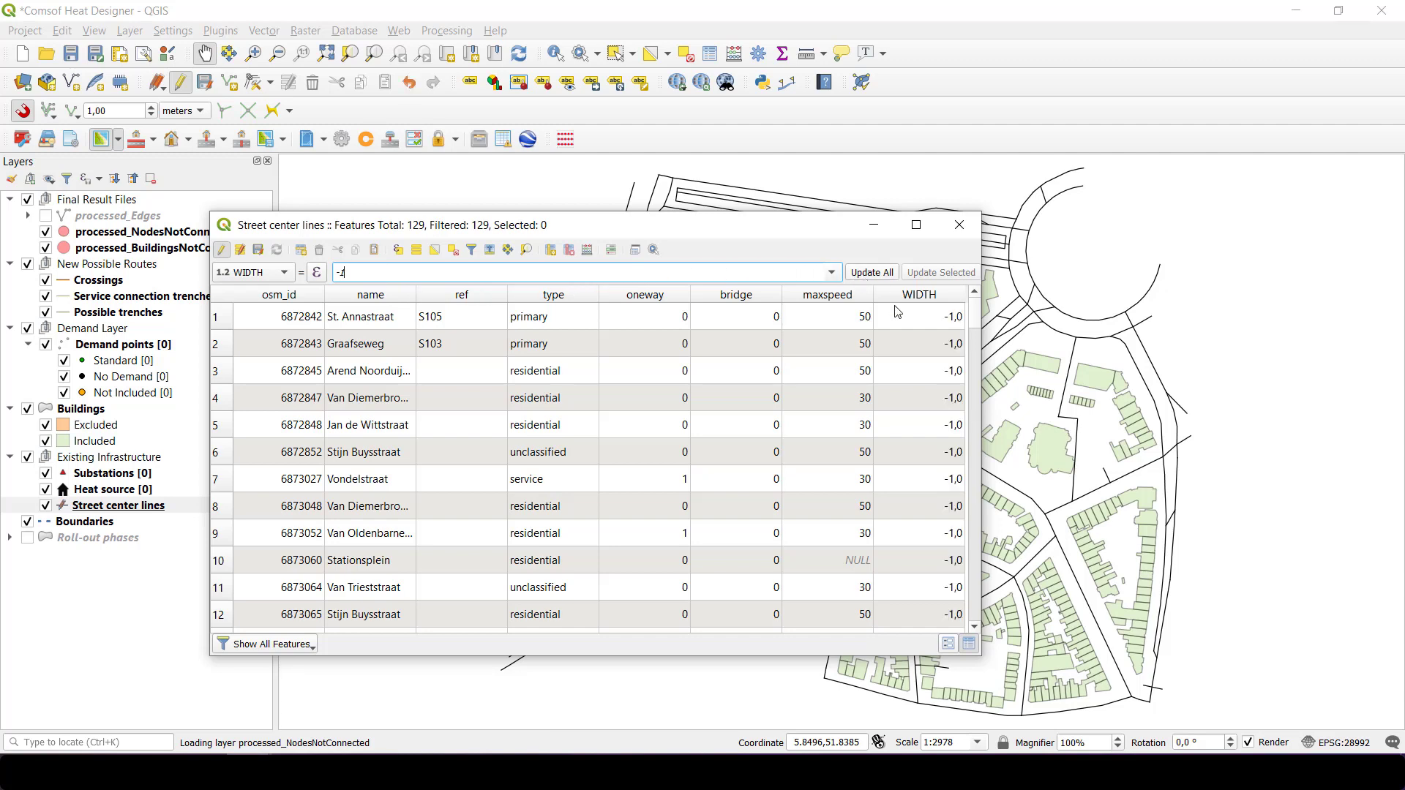
pyautogui.moveTo(977, 323)
pyautogui.mouseDown()
pyautogui.moveTo(966, 516)
pyautogui.moveTo(983, 322)
pyautogui.mouseUp()
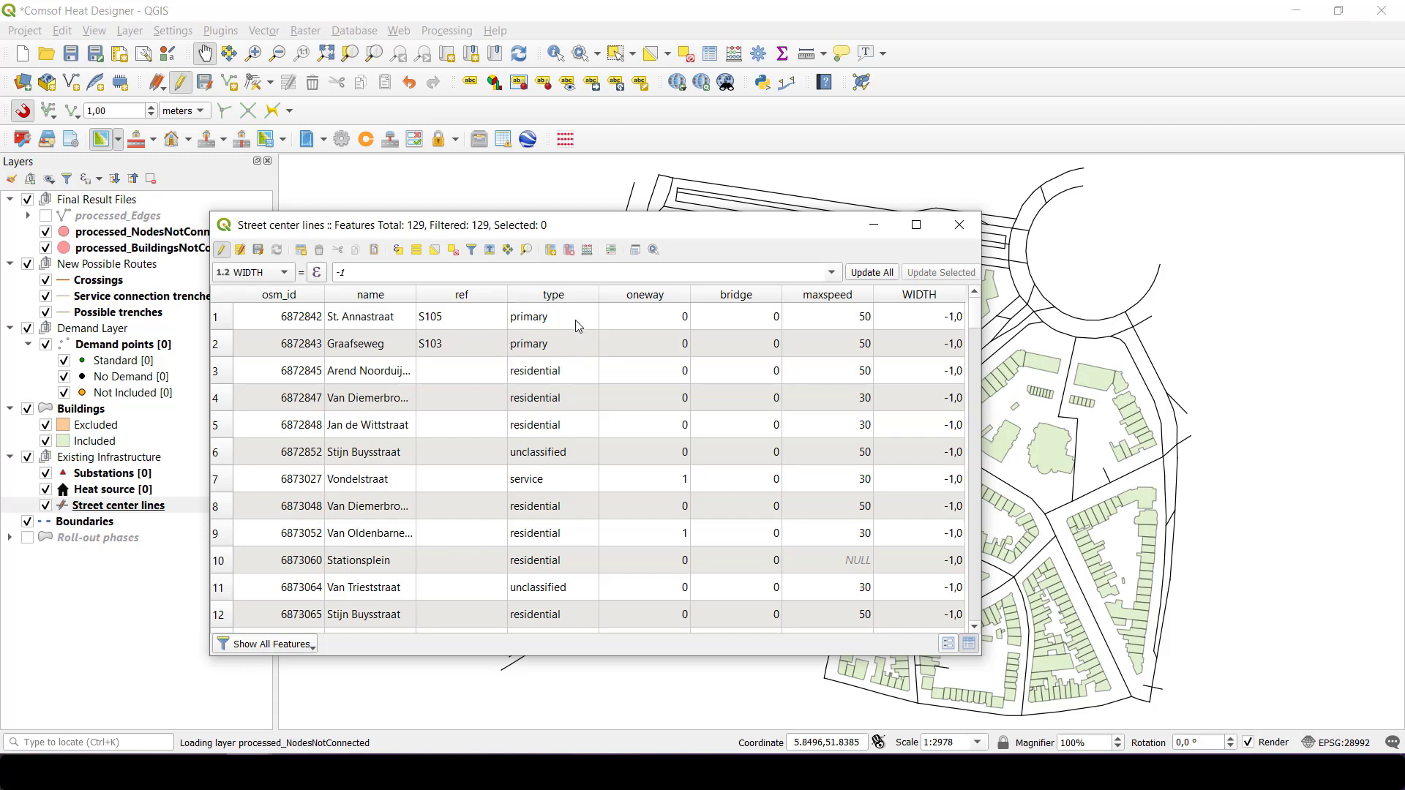
# Step: Add a text (string) field named SUBTYPE with length 20 to the street center lines
pyautogui.click(553, 252)
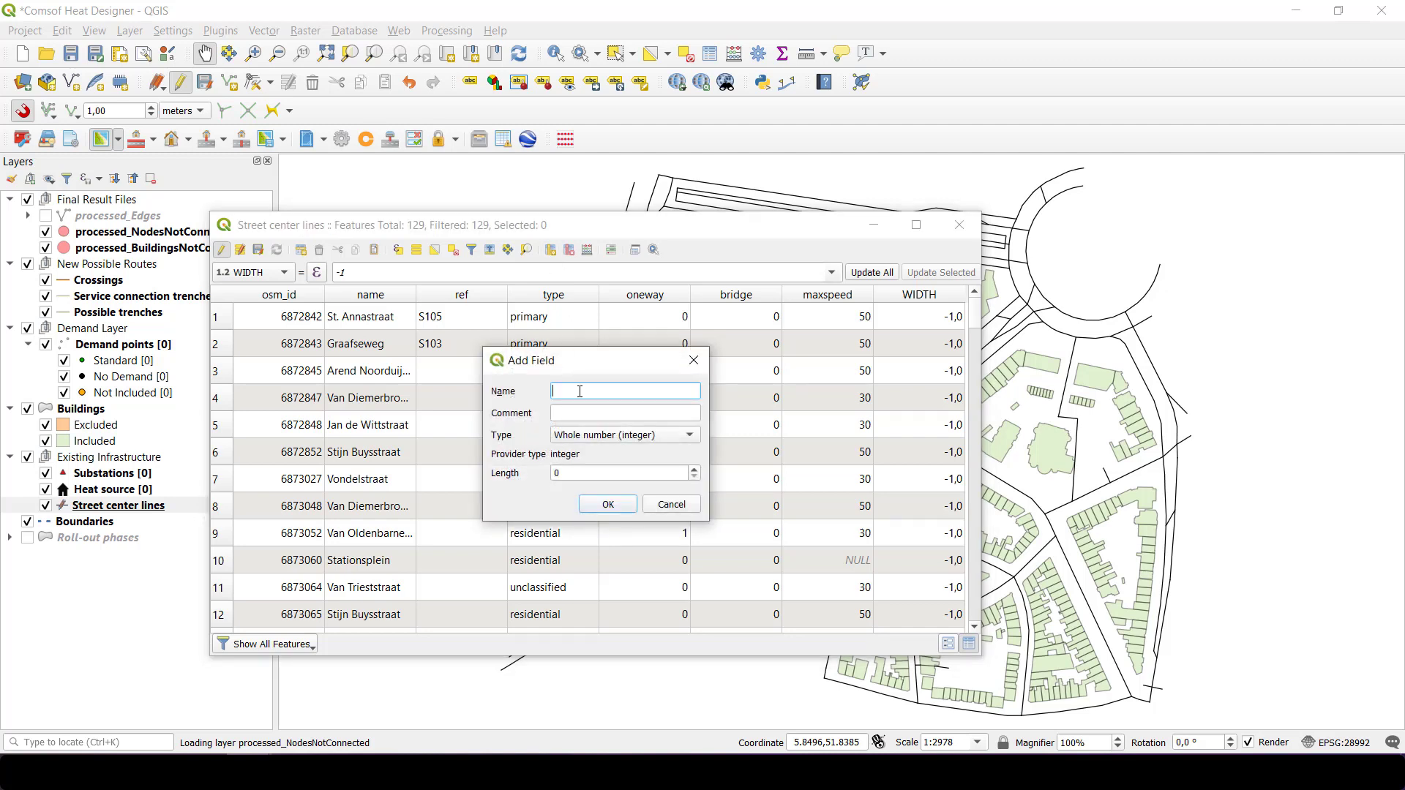
pyautogui.write('SUBTYPE')
pyautogui.click(597, 436)
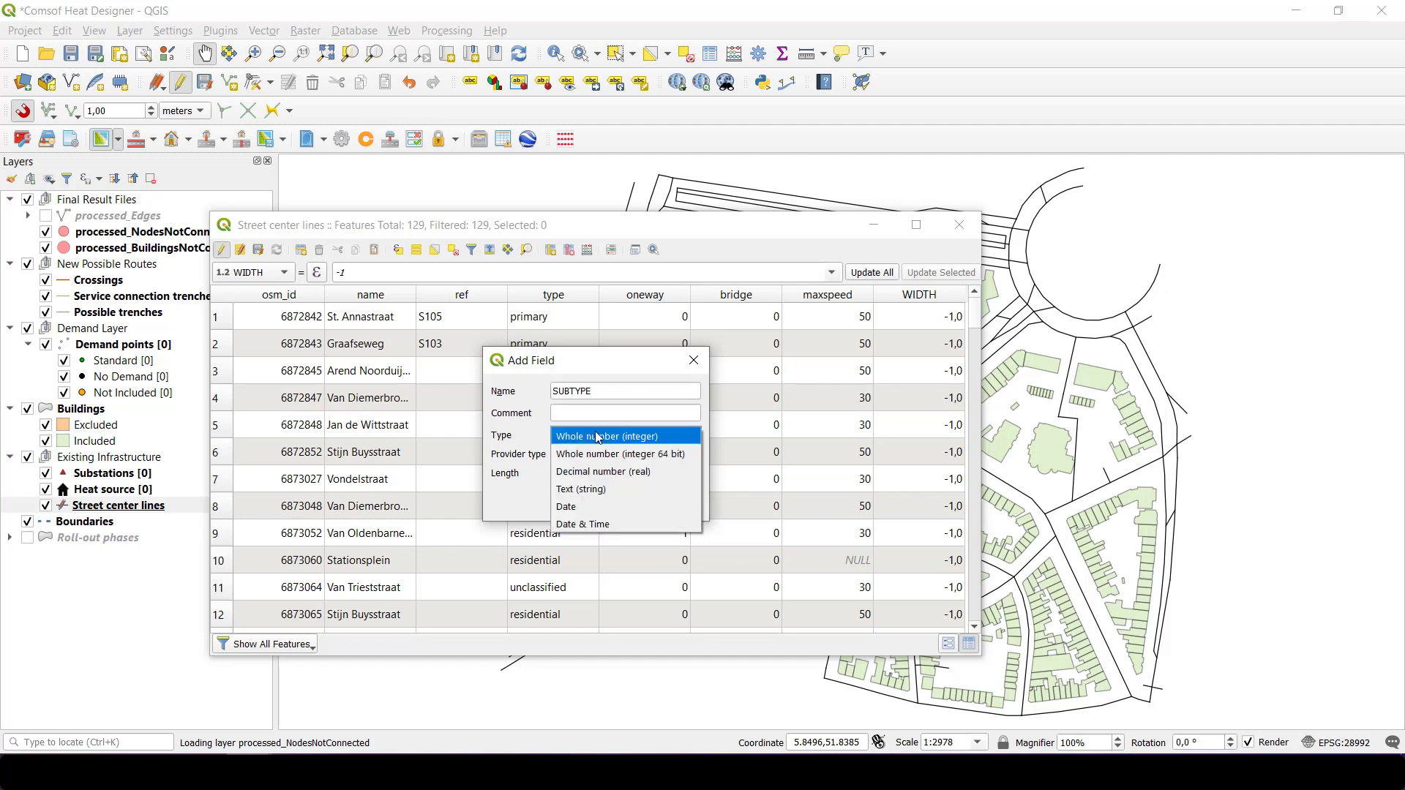
pyautogui.click(605, 488)
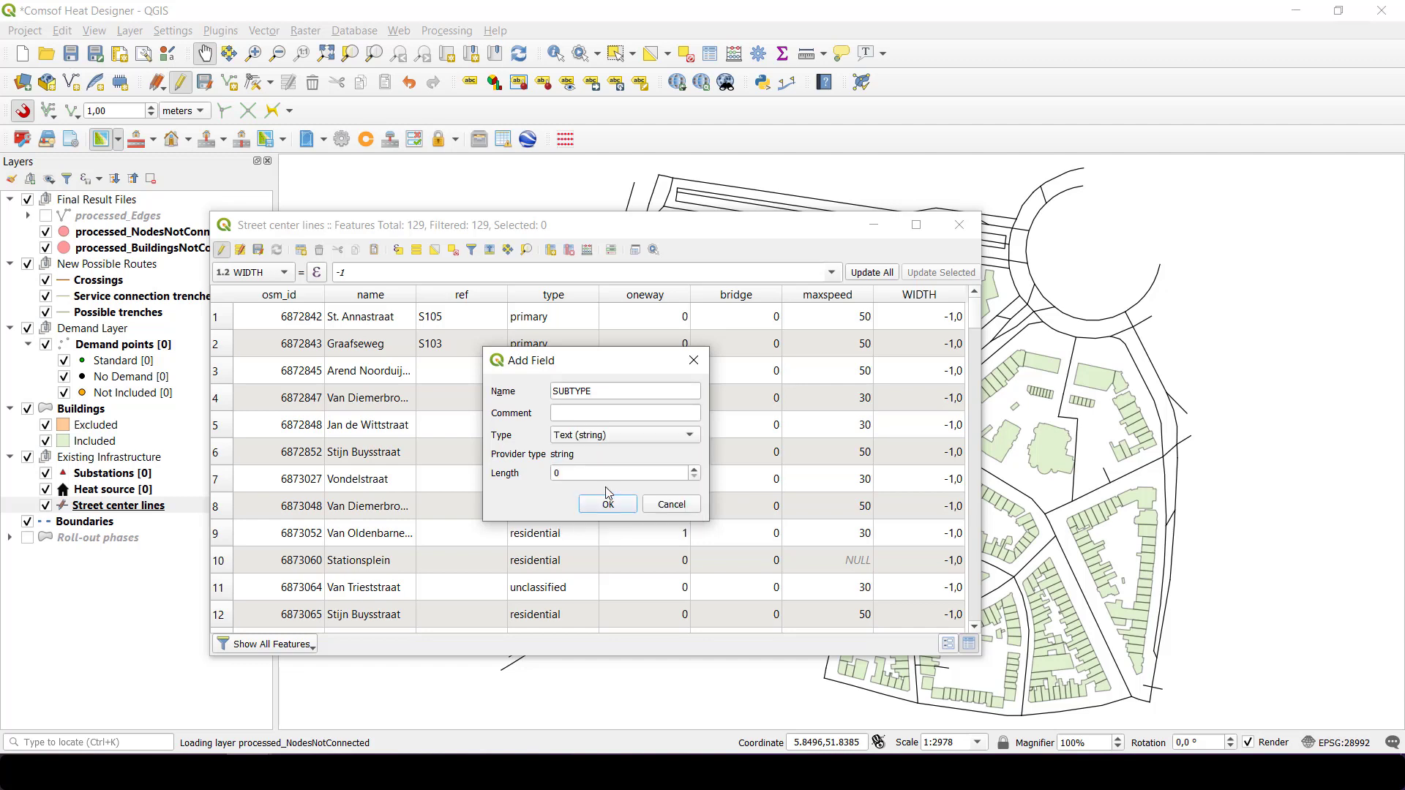
pyautogui.doubleClick(577, 479)
pyautogui.write('20')
pyautogui.click(591, 503)
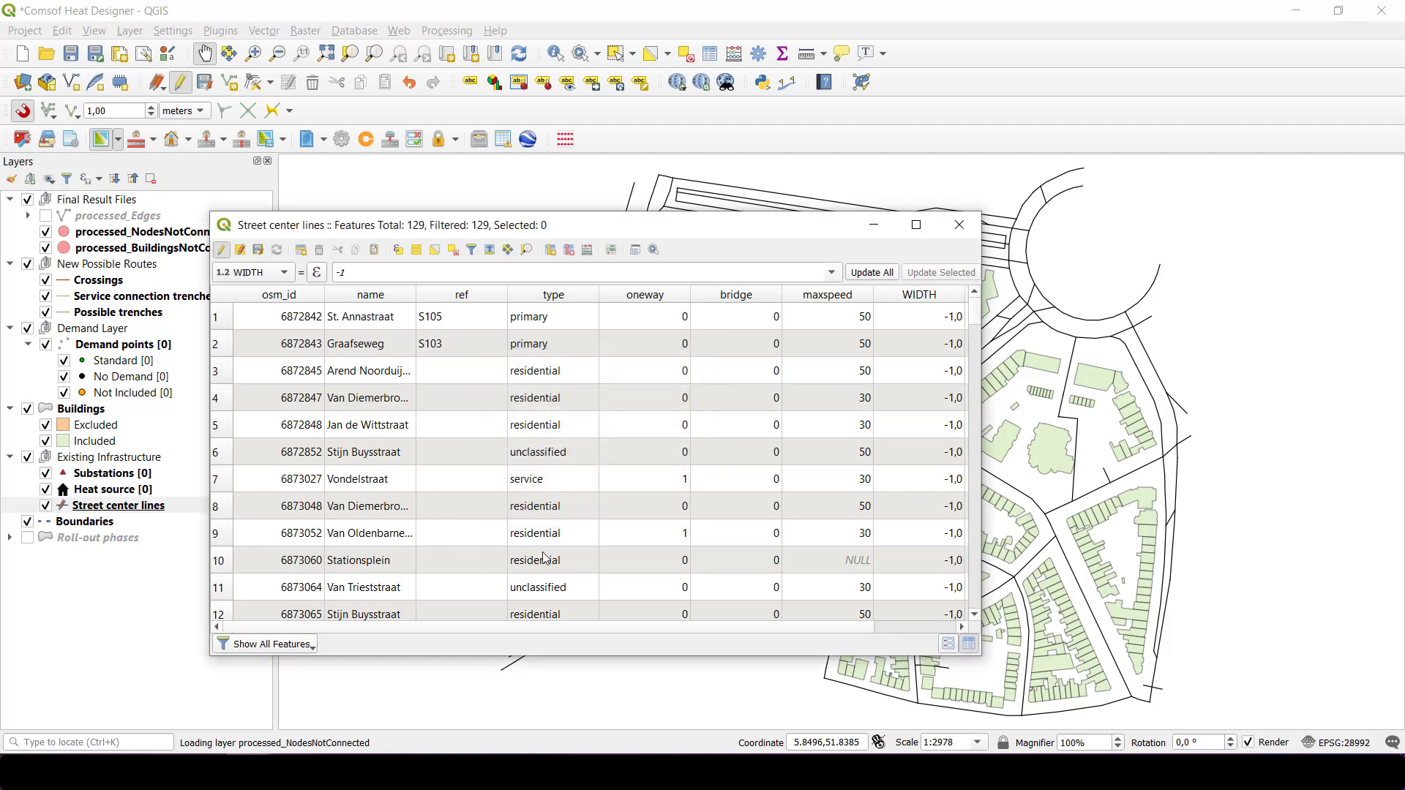
# Step: Fill the SUBTYPE field of all features with the values of the existing field using the expression "type"
pyautogui.moveTo(365, 630); pyautogui.dragTo(539, 630)
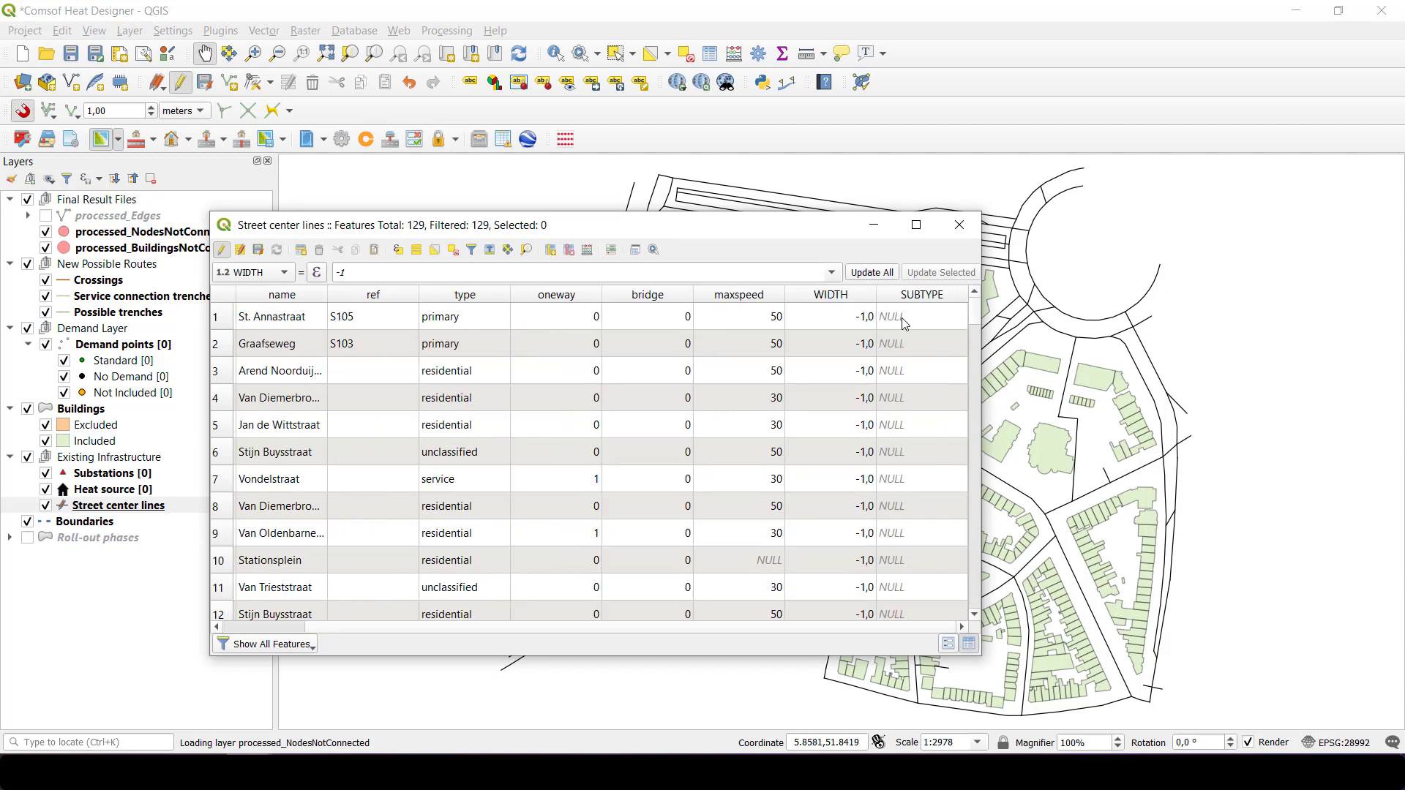
pyautogui.click(285, 274)
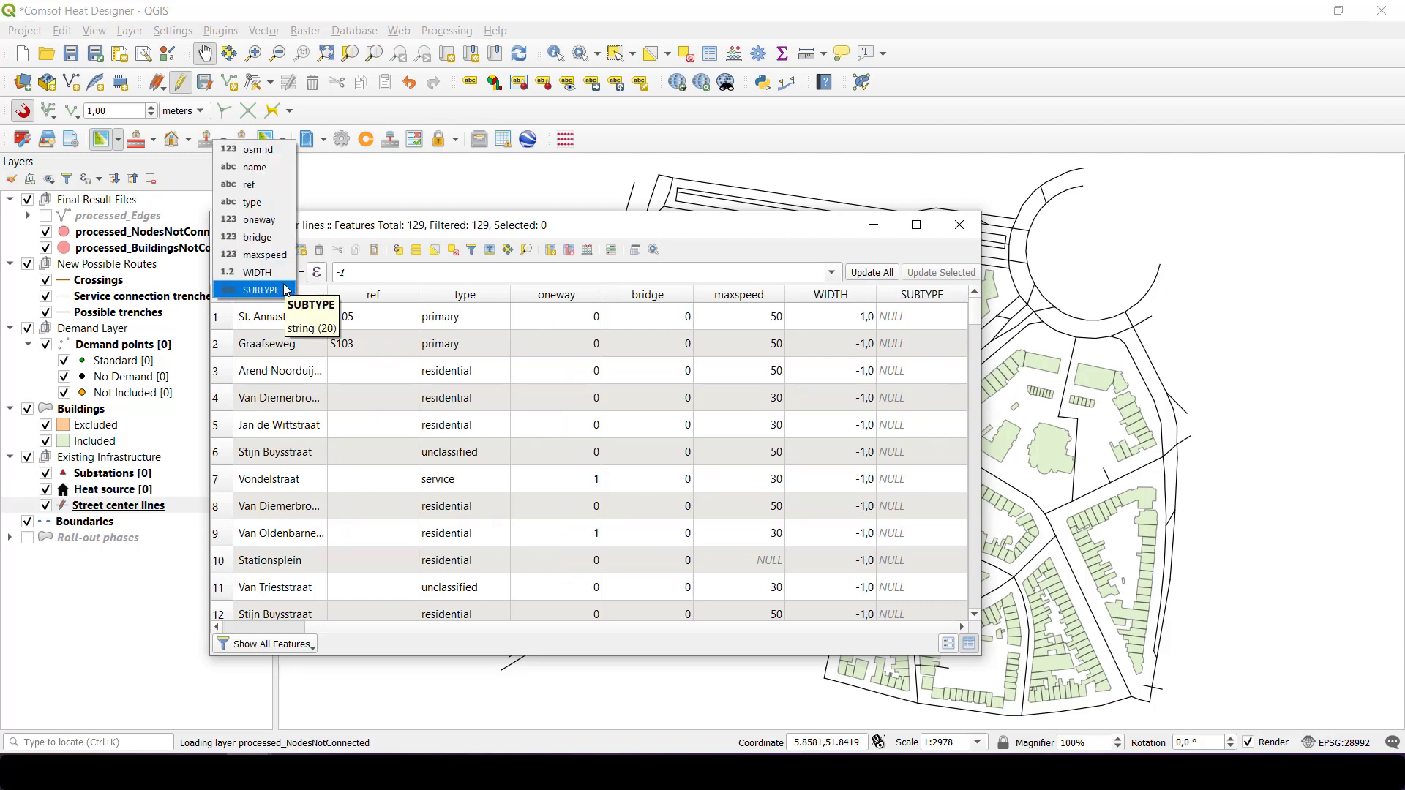
pyautogui.click(285, 290)
pyautogui.click(410, 279)
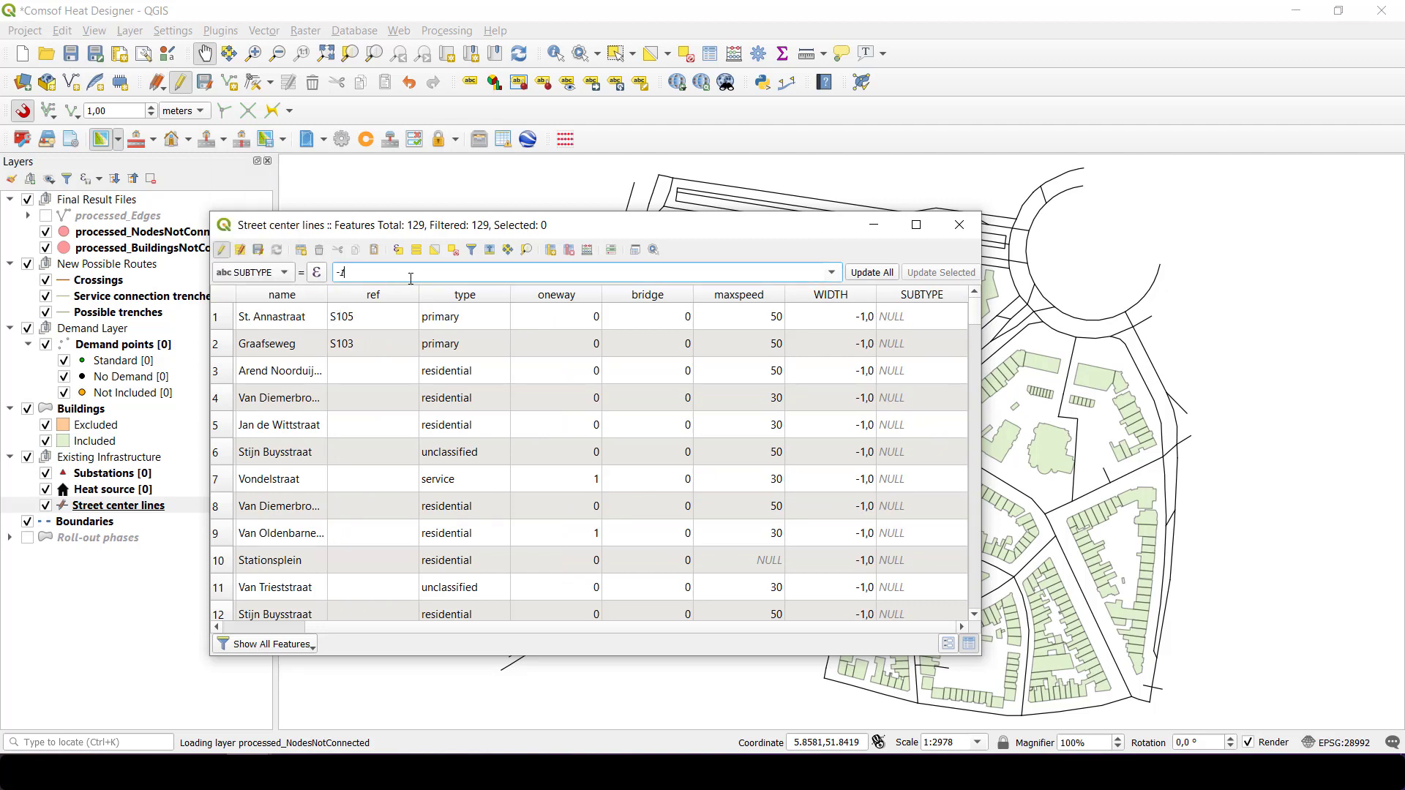
pyautogui.press('BackSpace')
pyautogui.press('BackSpace')
pyautogui.write("'b")
pyautogui.write('ype')
pyautogui.write("'")
pyautogui.click(881, 280)
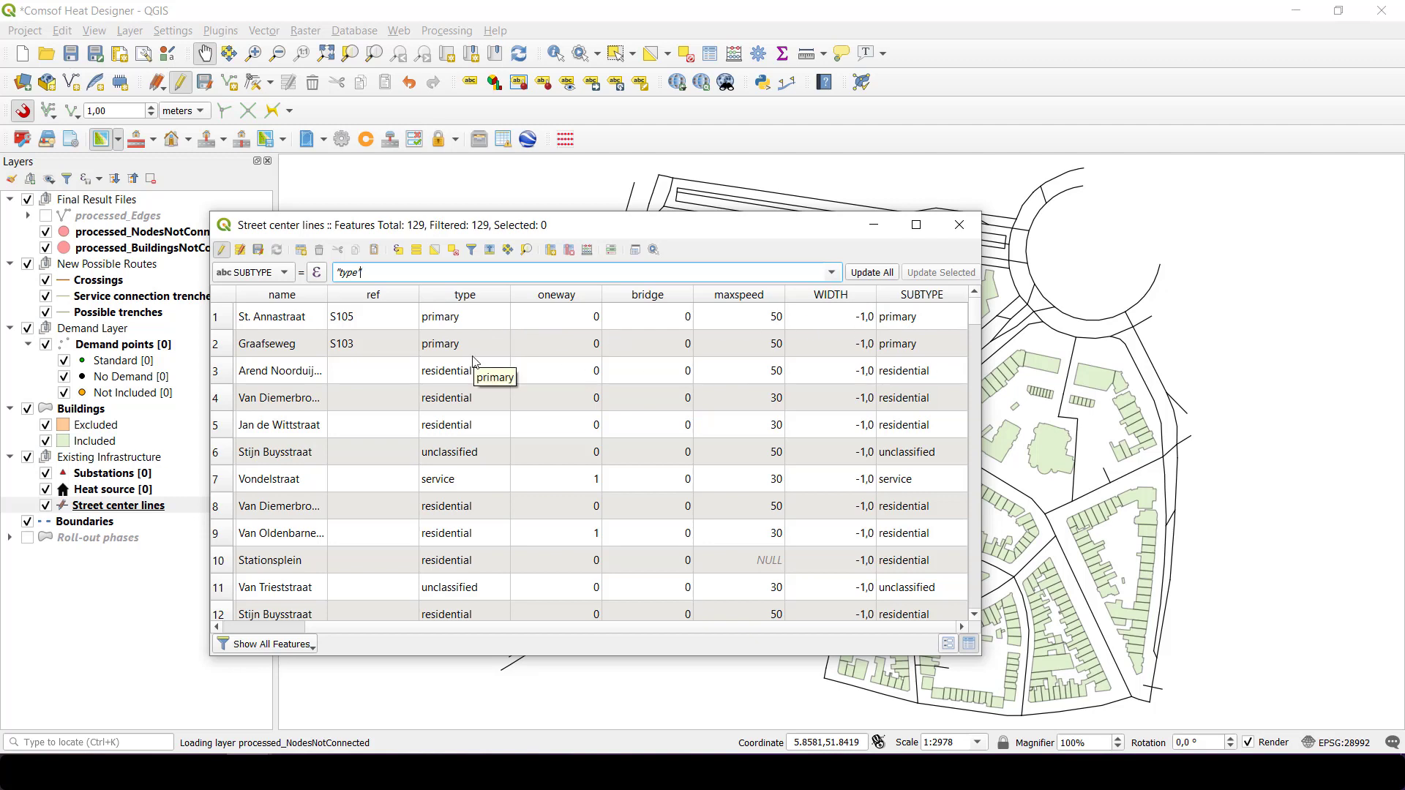
# Step: Add a text (string) field named STREETNAME with length 20 to the street center lines
pyautogui.click(551, 250)
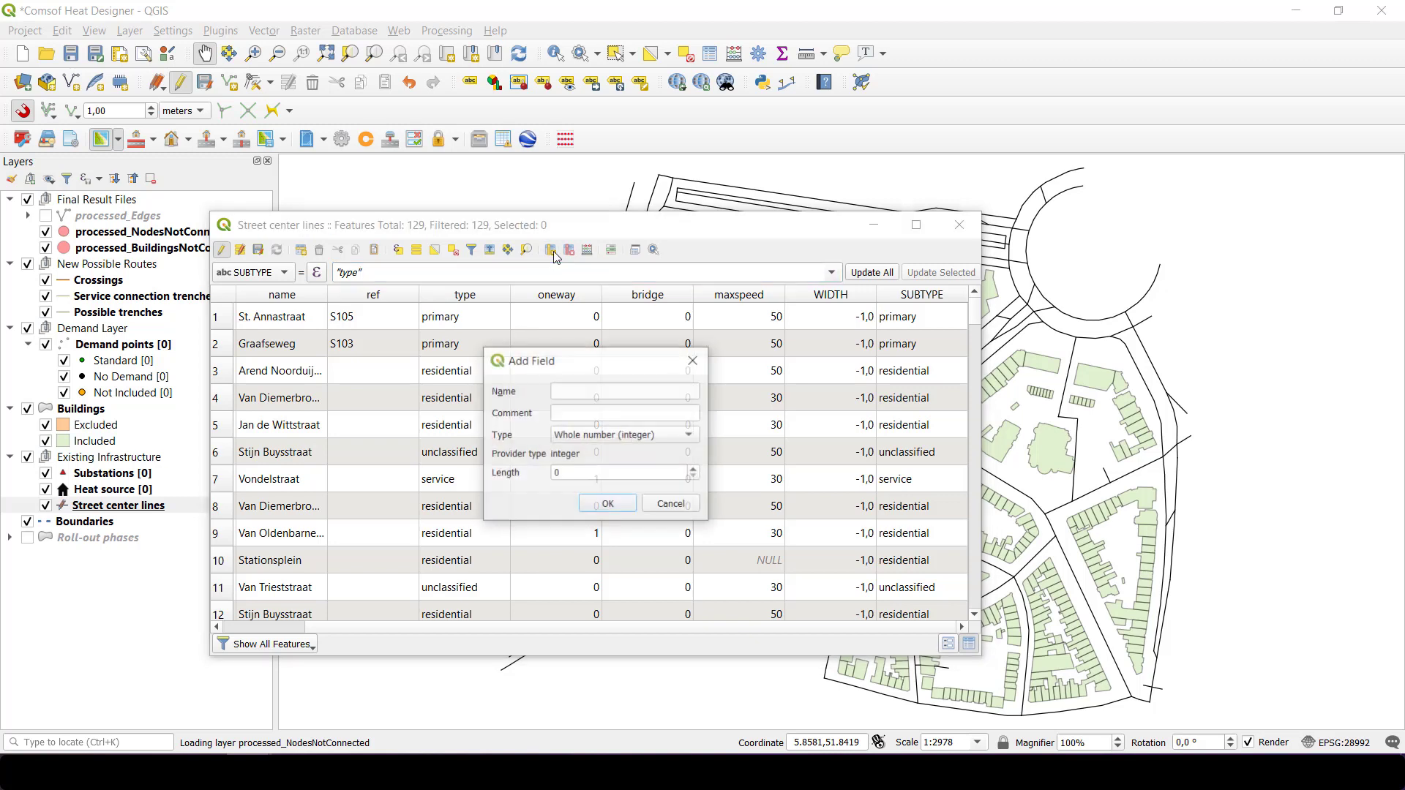
pyautogui.click(578, 389)
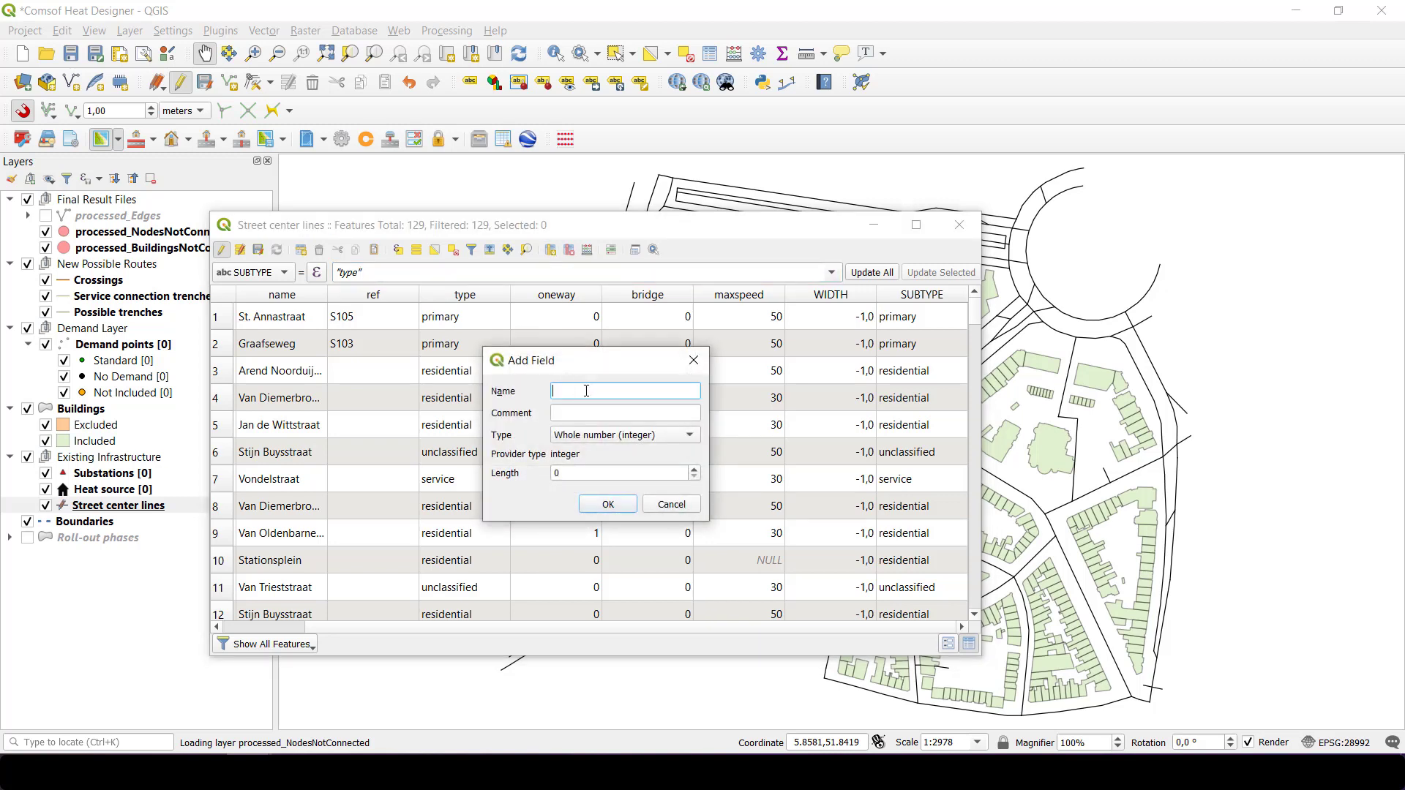
pyautogui.write('STREETNAME')
pyautogui.click(617, 437)
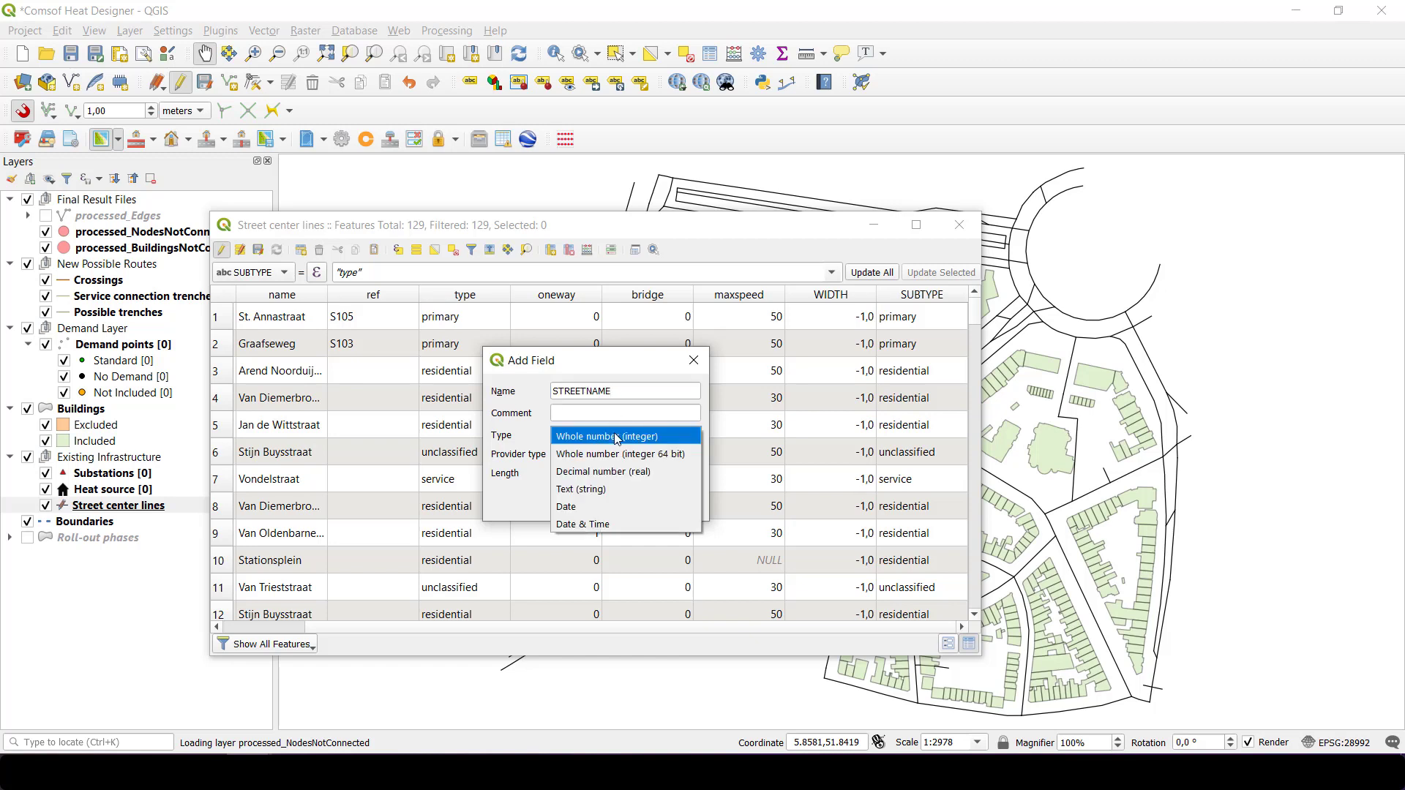
pyautogui.click(604, 488)
pyautogui.moveTo(603, 472); pyautogui.dragTo(510, 474)
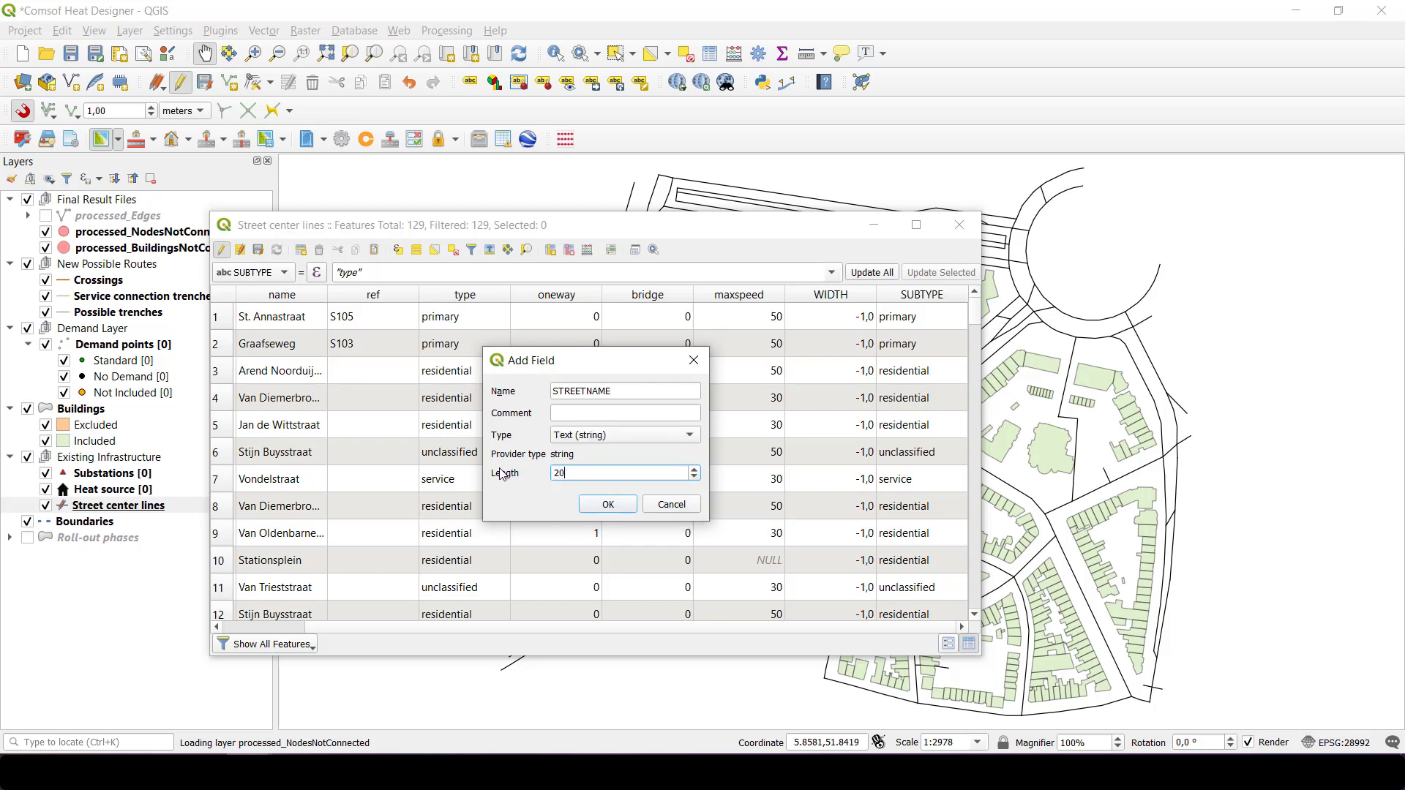
pyautogui.write('20')
pyautogui.click(607, 504)
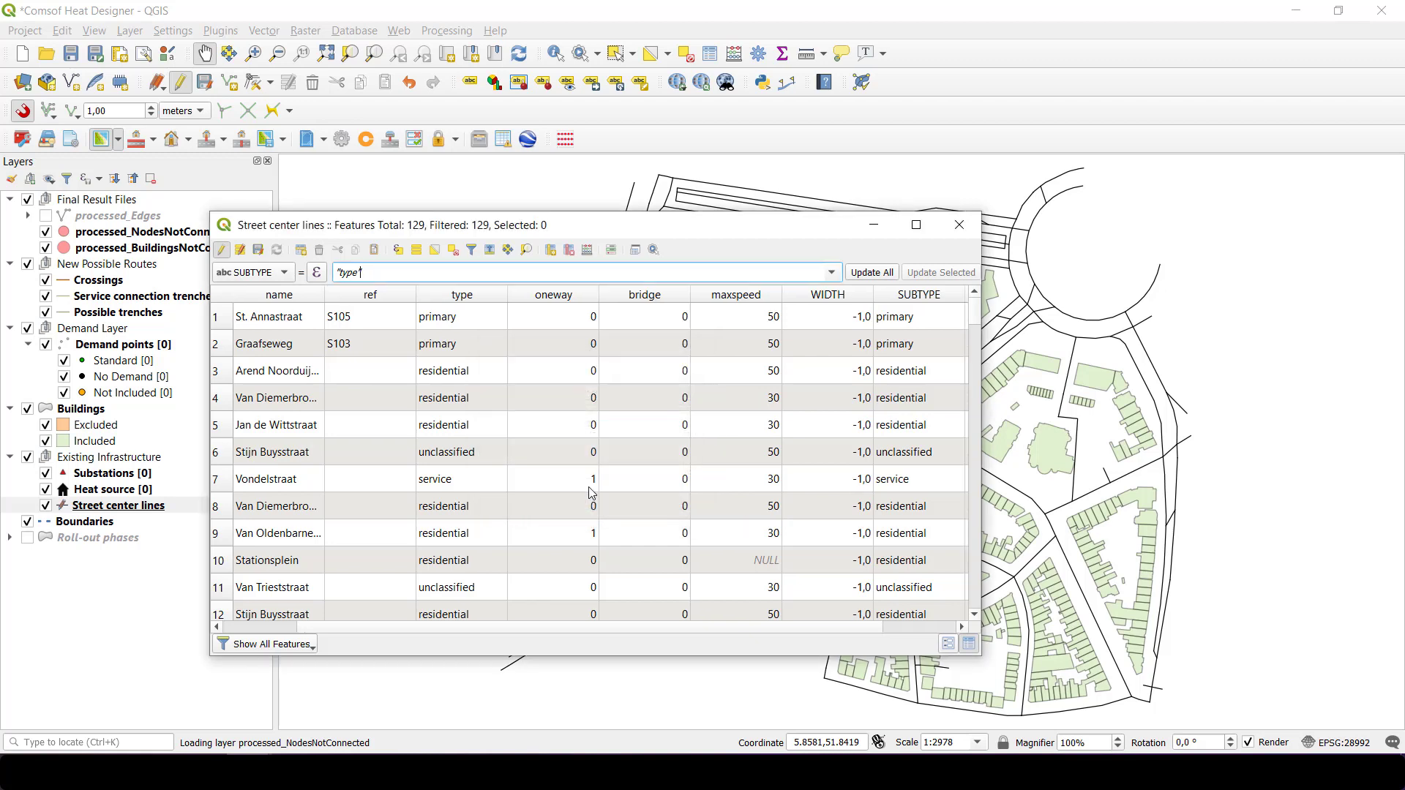
# Step: Fill the STREETNAME field of all features with the existing street names using the expression "name"
pyautogui.click(287, 274)
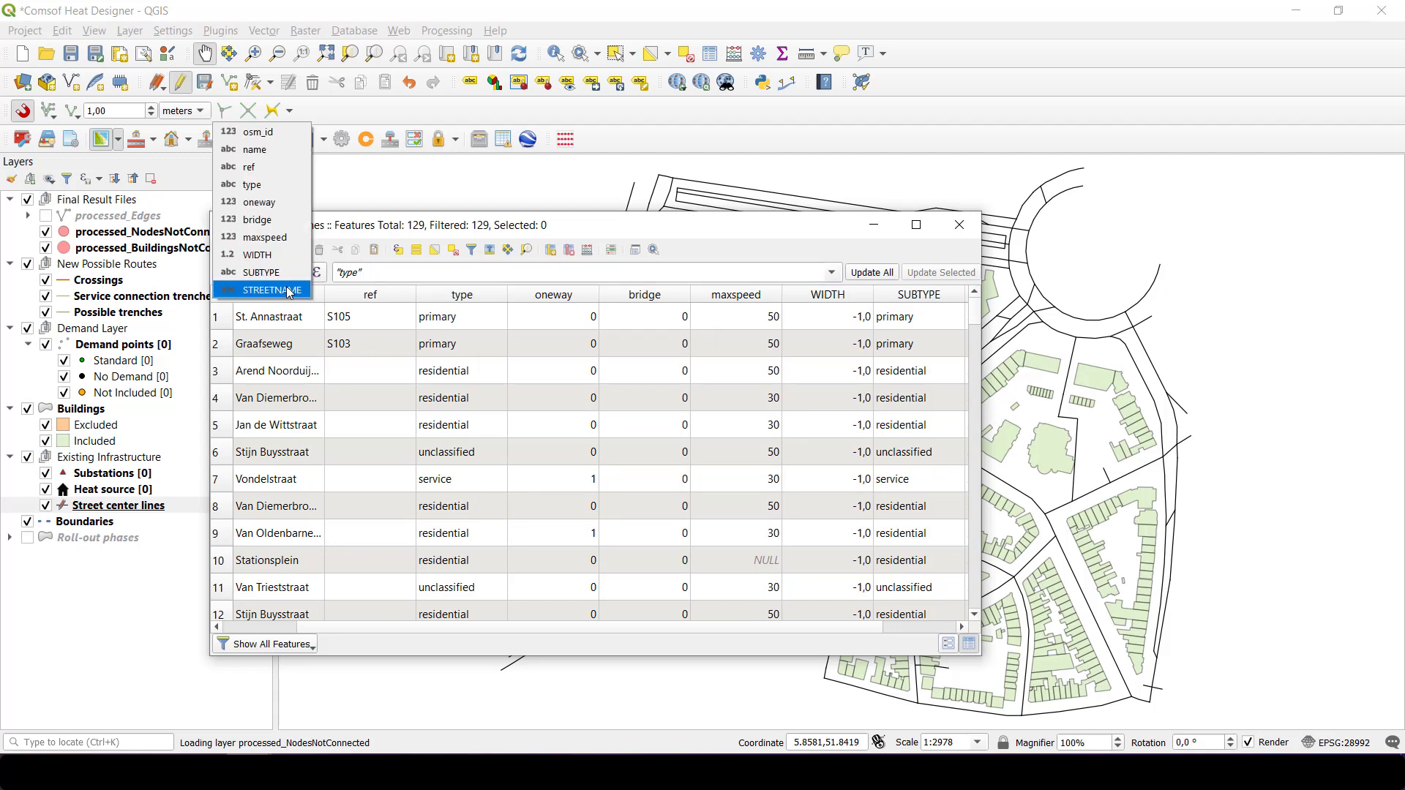
pyautogui.click(293, 289)
pyautogui.click(361, 273)
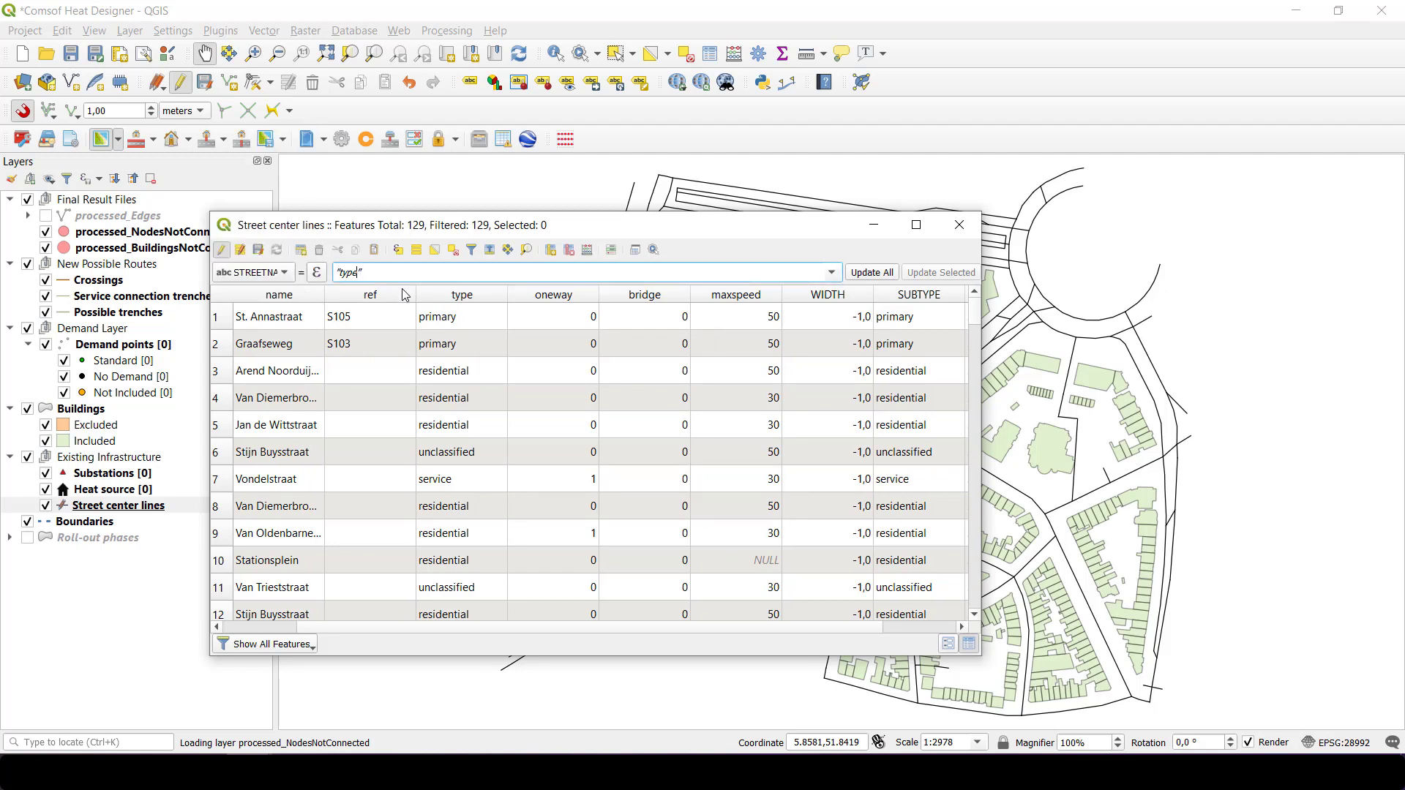
pyautogui.press('BackSpace')
pyautogui.press('BackSpace')
pyautogui.press('BackSpace')
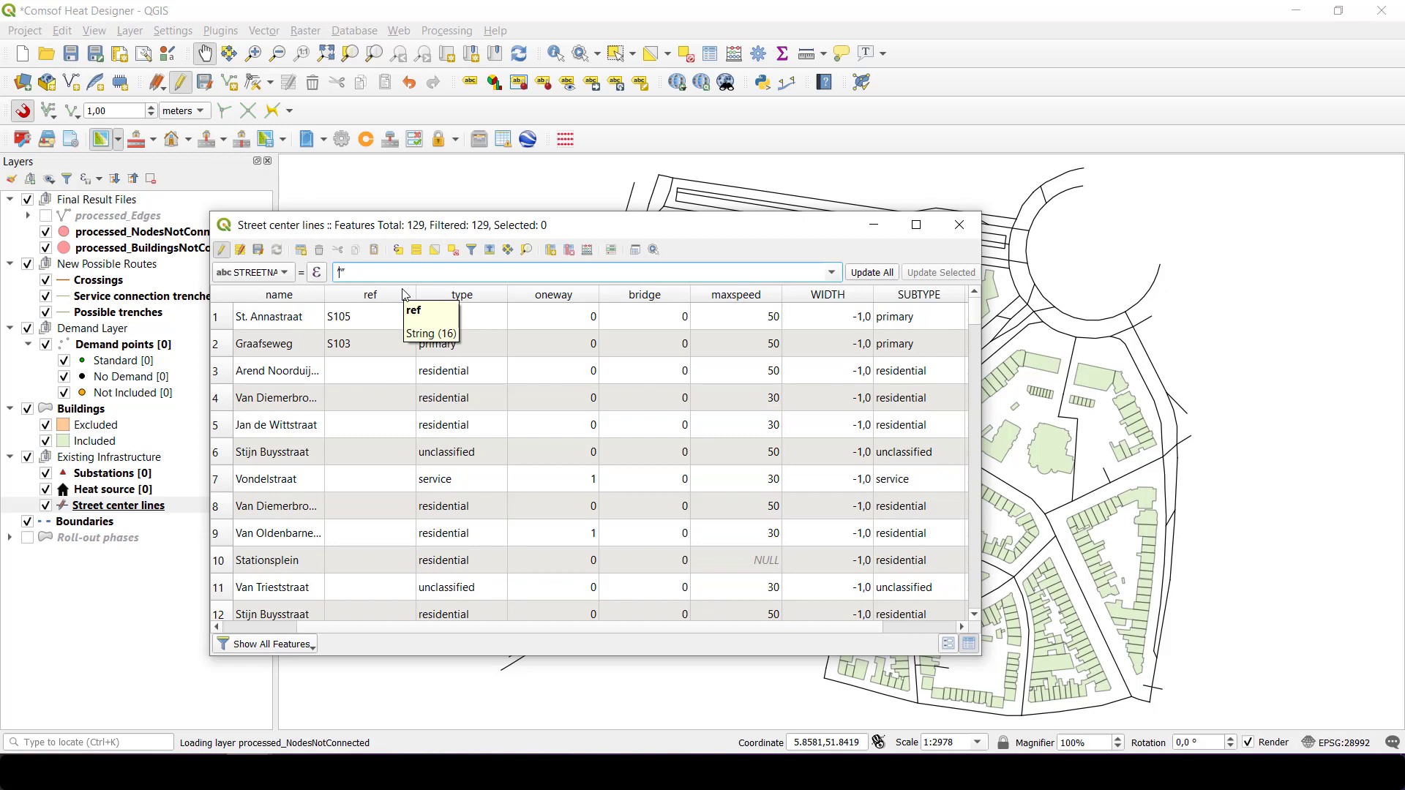
pyautogui.write('name')
pyautogui.click(882, 274)
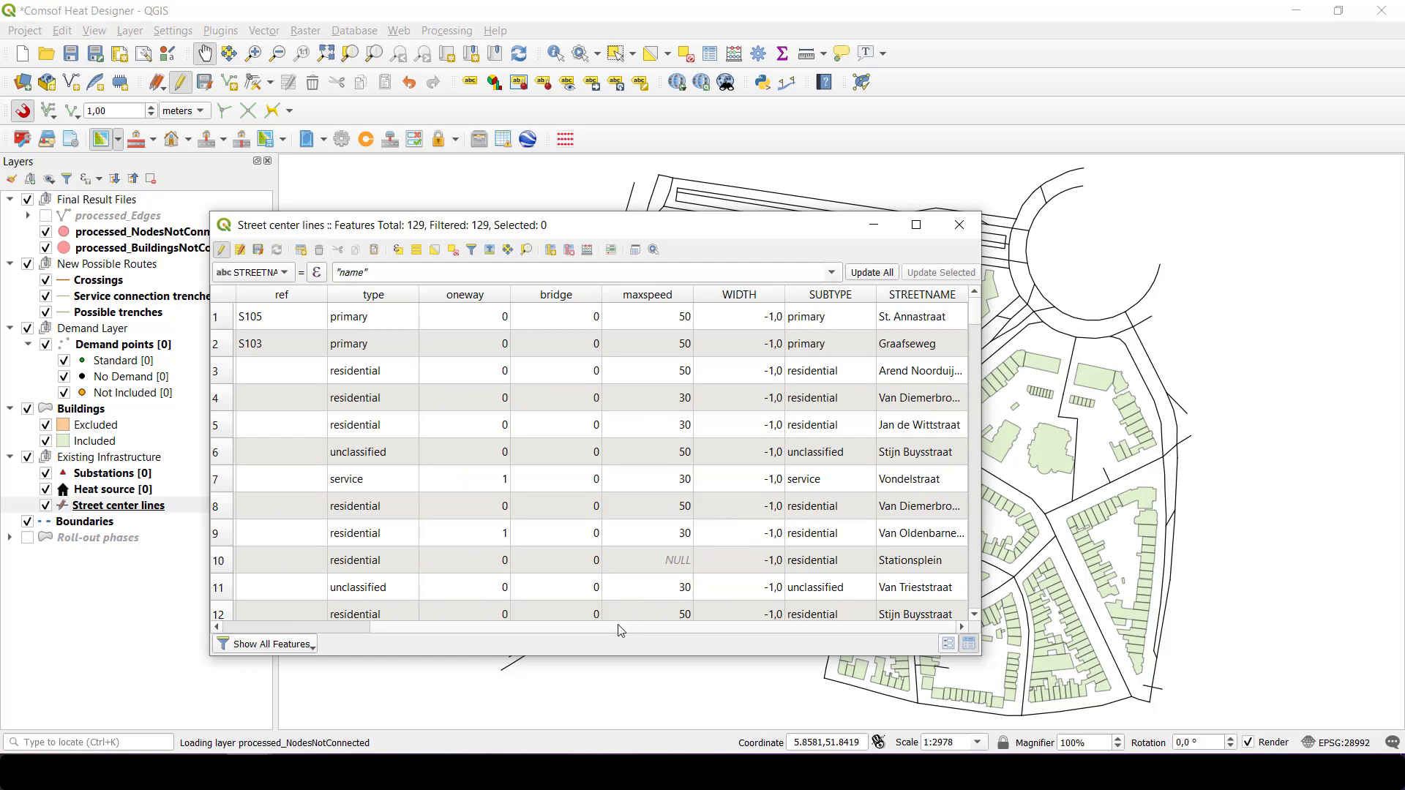
# Step: Delete the original name and type fields from the street center lines attribute table
pyautogui.moveTo(618, 627); pyautogui.dragTo(461, 630)
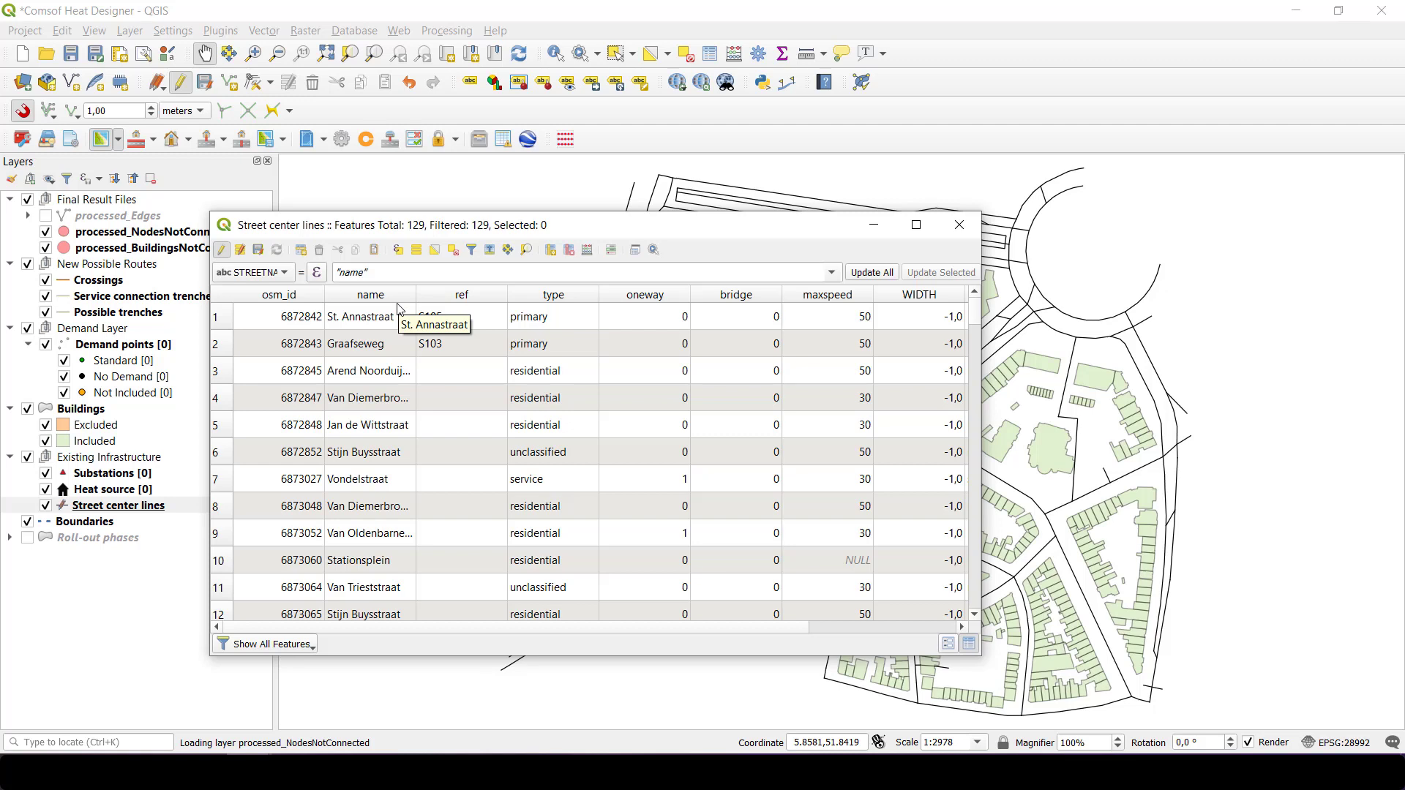
pyautogui.click(570, 251)
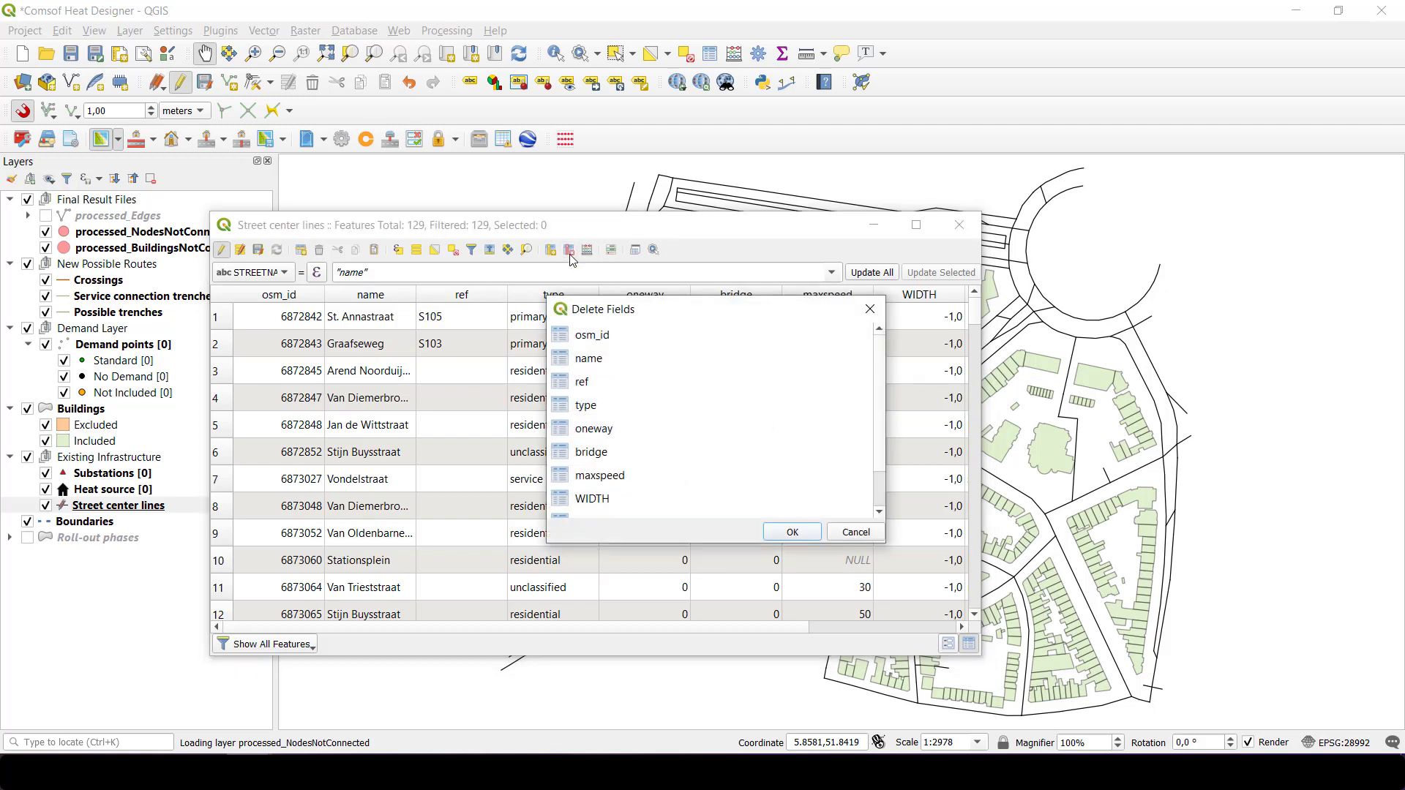
pyautogui.click(632, 363)
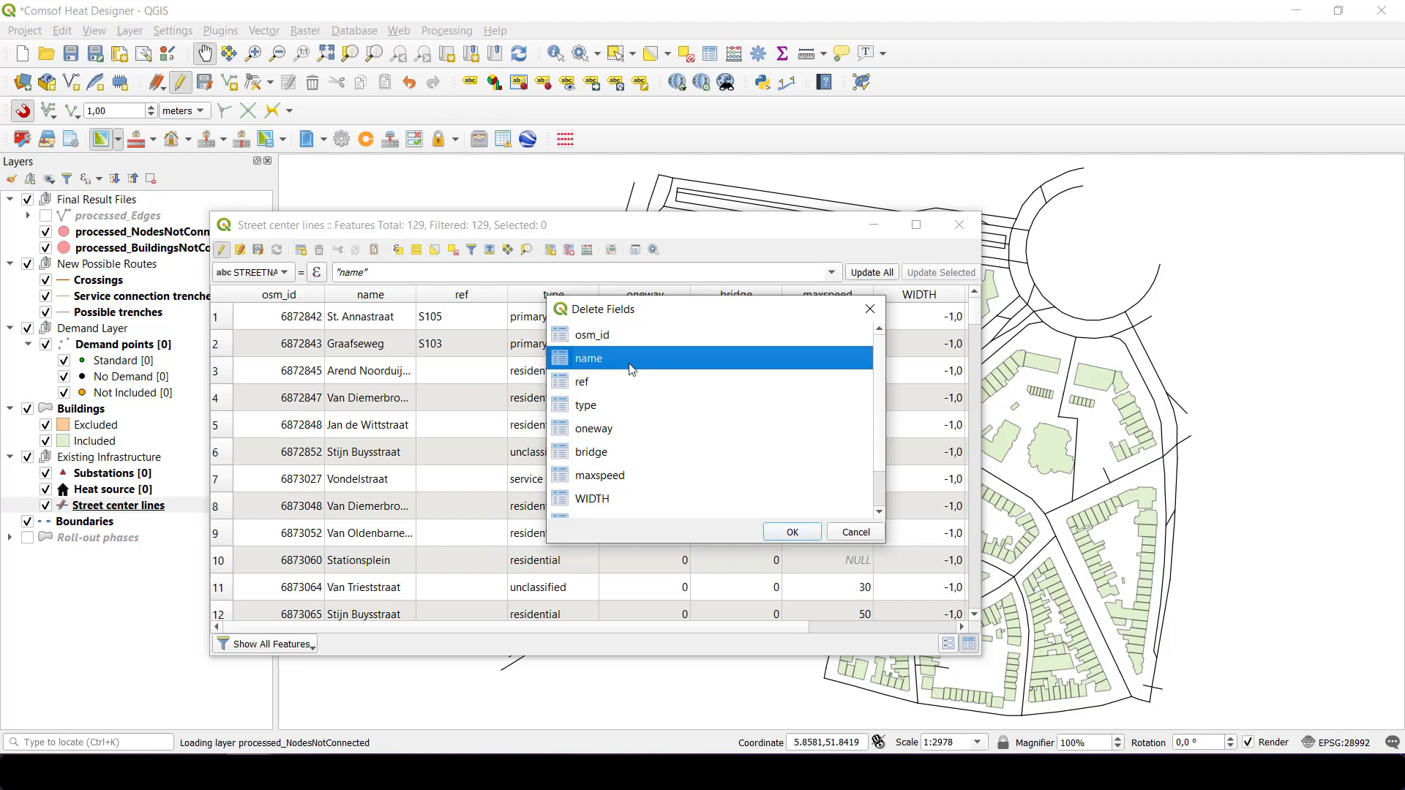
pyautogui.keyDown('ctrl'); pyautogui.click(634, 404); pyautogui.keyUp('ctrl')
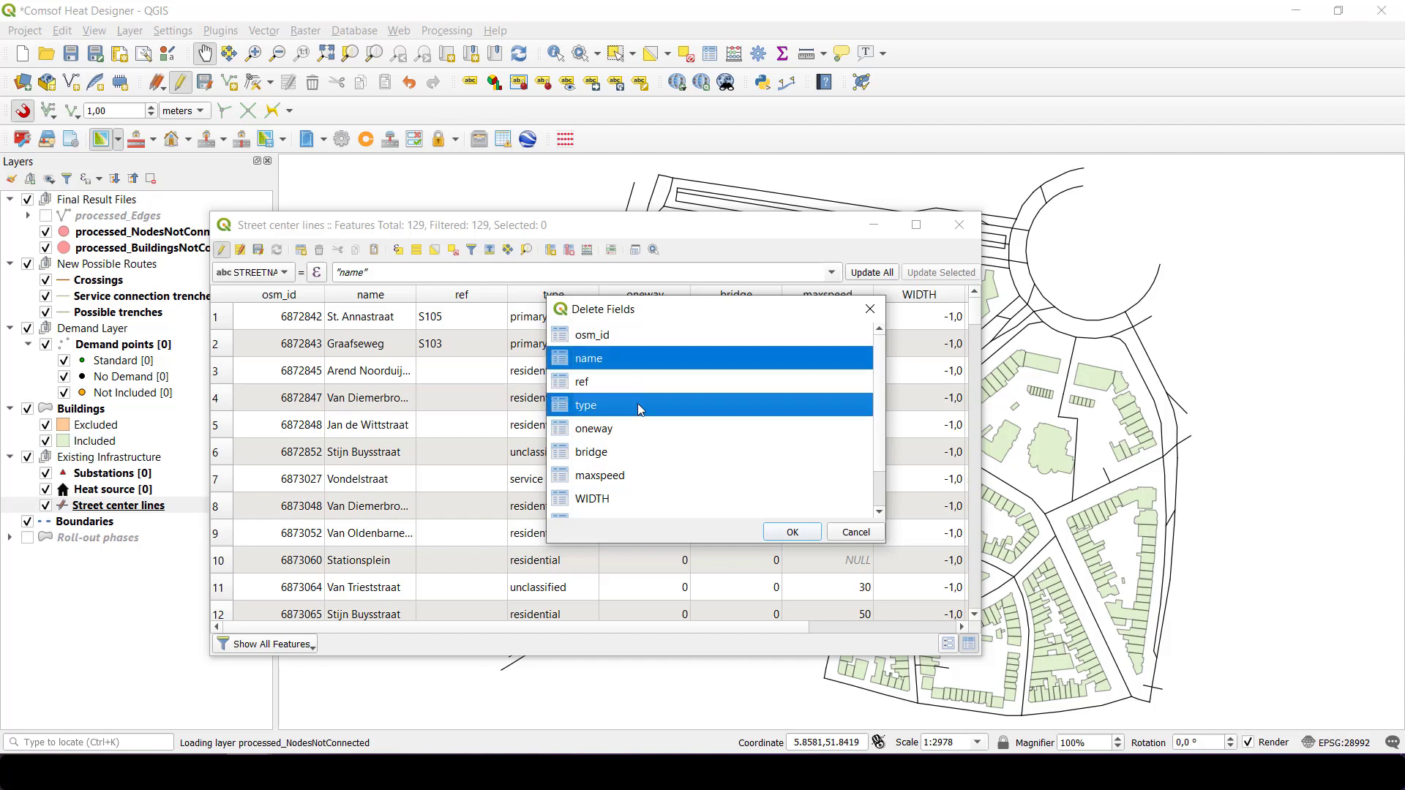
pyautogui.click(794, 532)
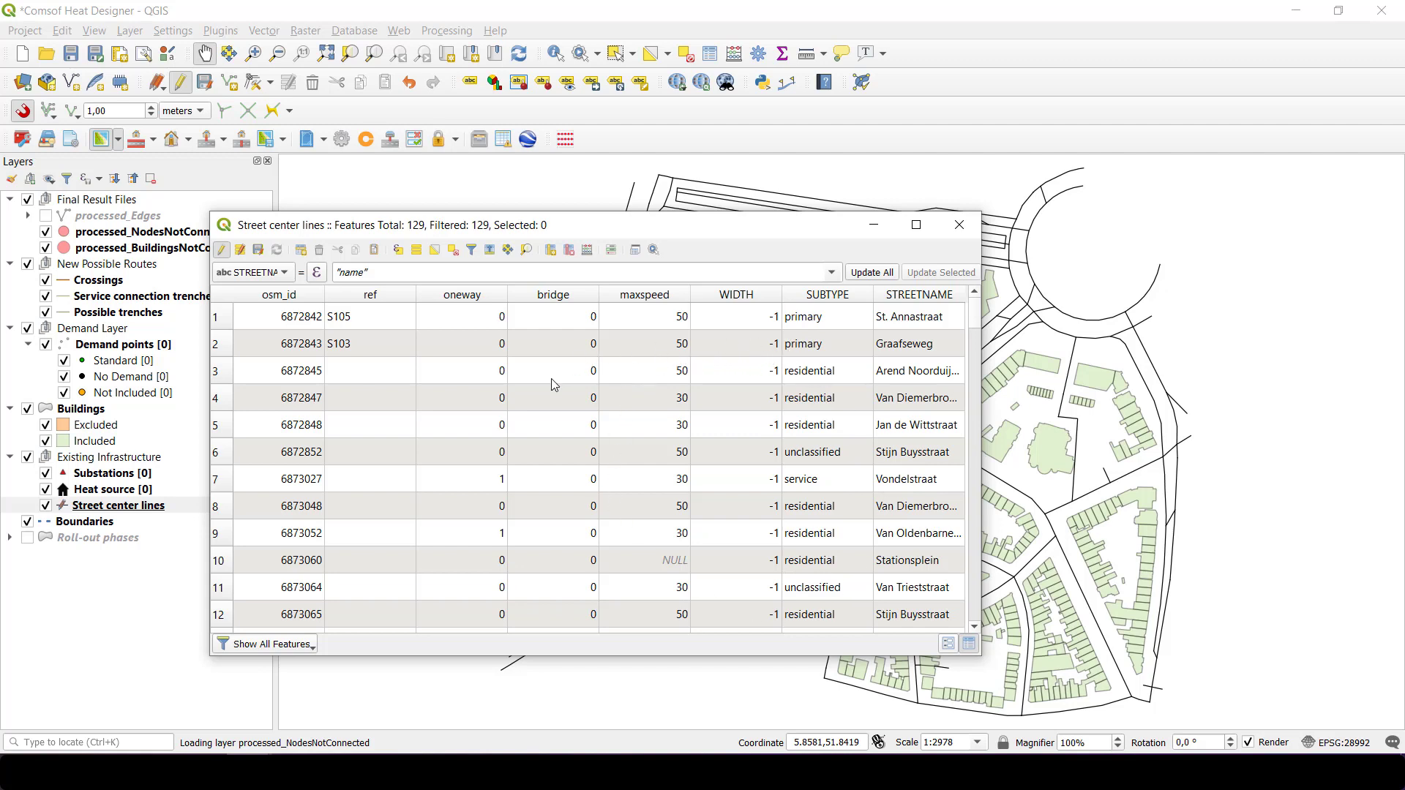
# Step: Stop editing the Street center lines layer with its changes saved, and close the attribute table
pyautogui.click(222, 252)
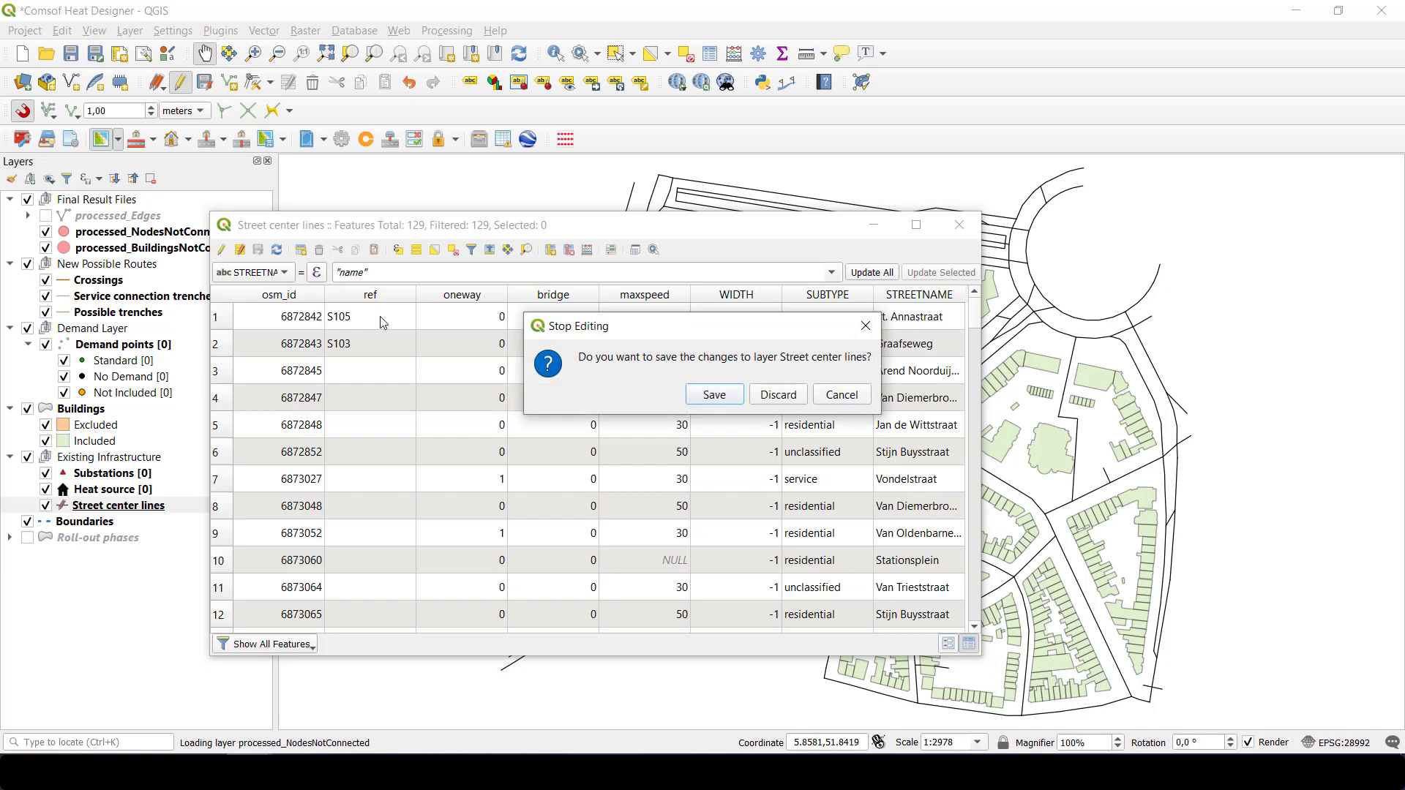
pyautogui.click(714, 395)
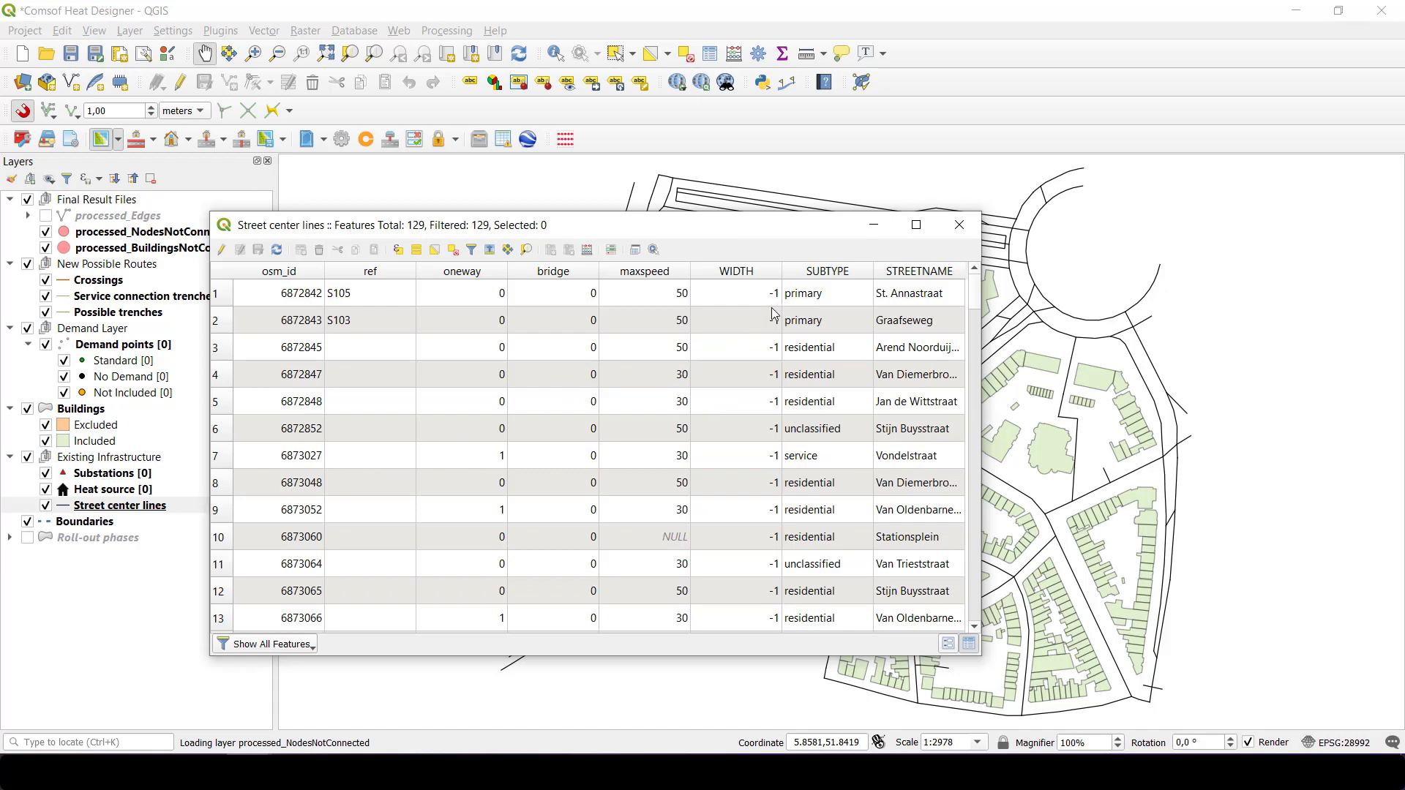
pyautogui.click(959, 225)
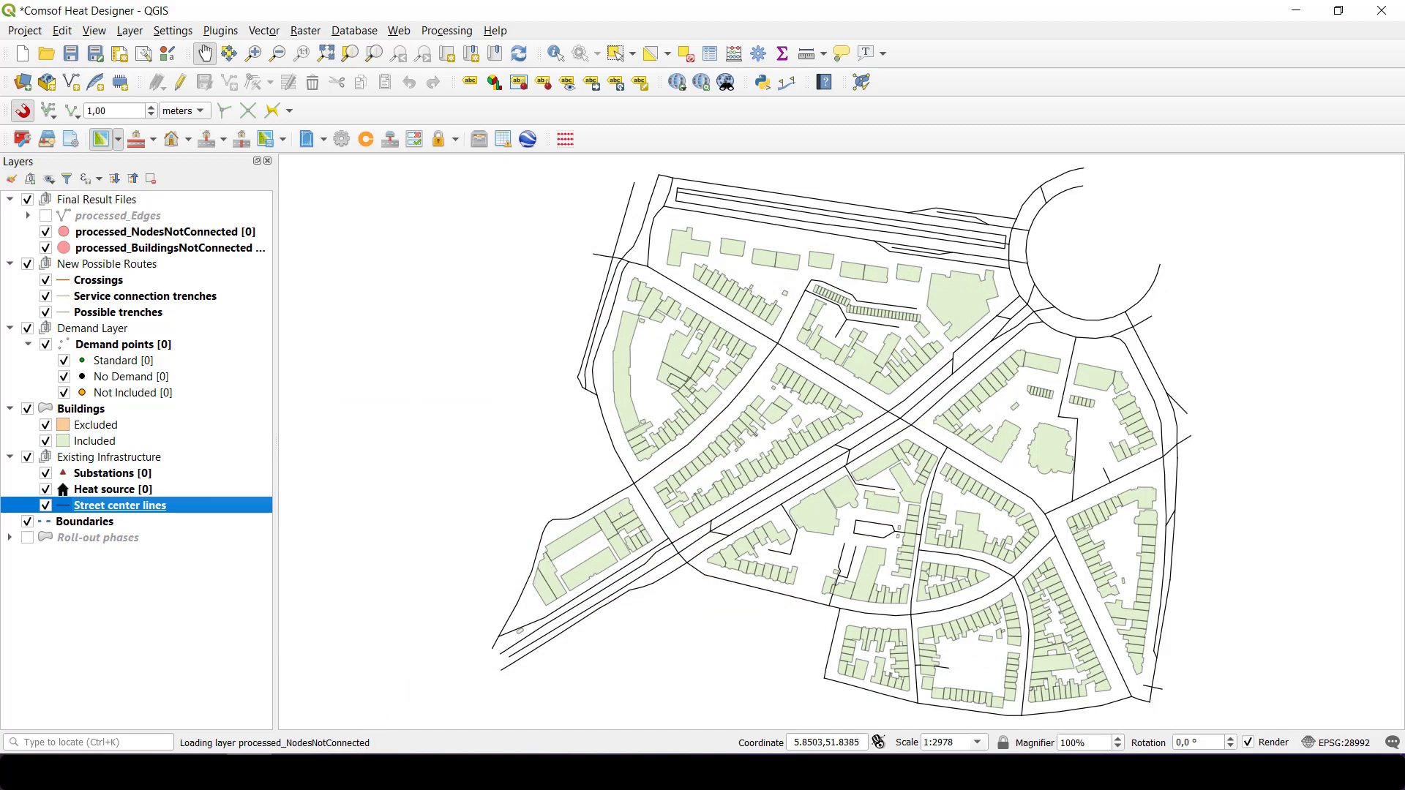
# Step: Switch to the PowerPoint Presentation PDF in Adobe Acrobat Reader to view the street center lines preparation slide
pyautogui.click(295, 772)
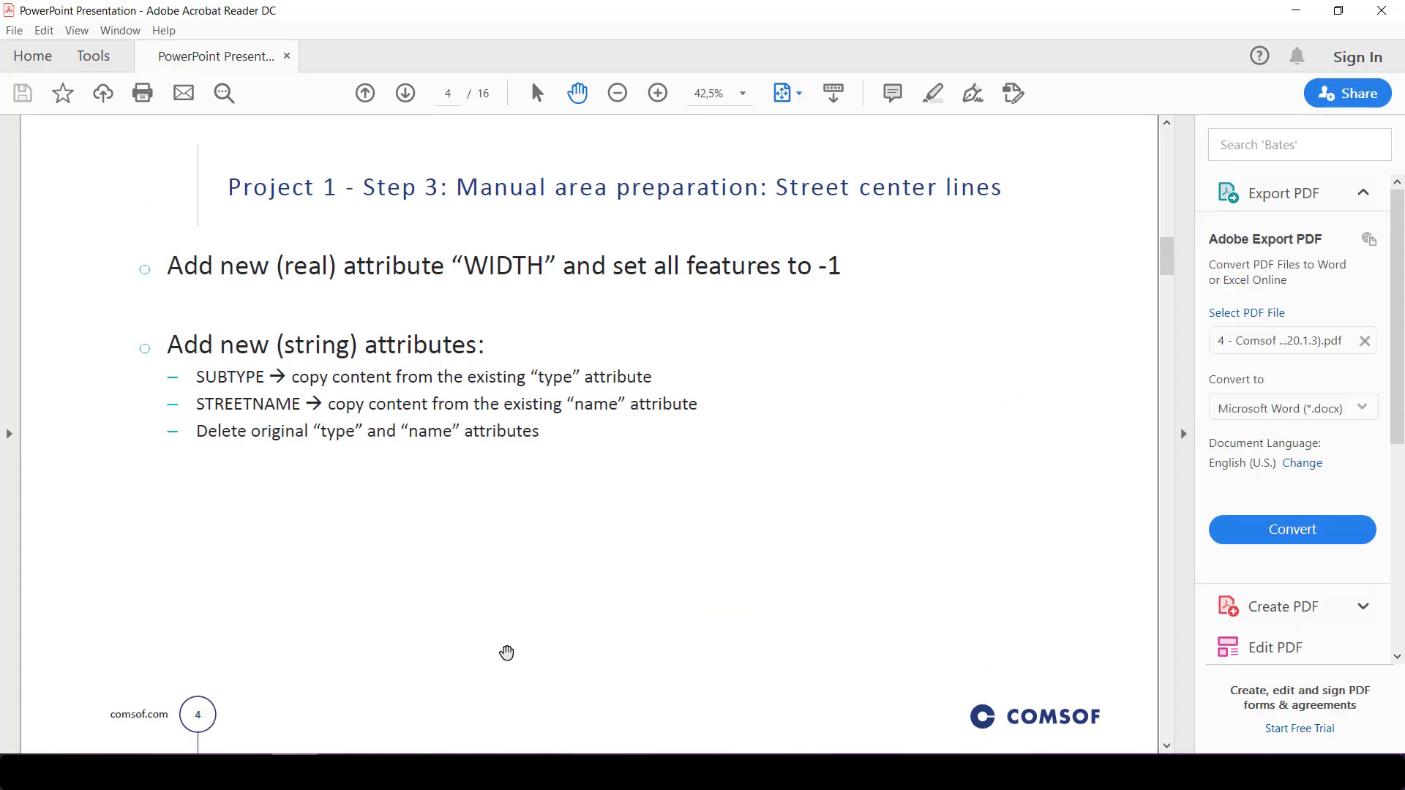